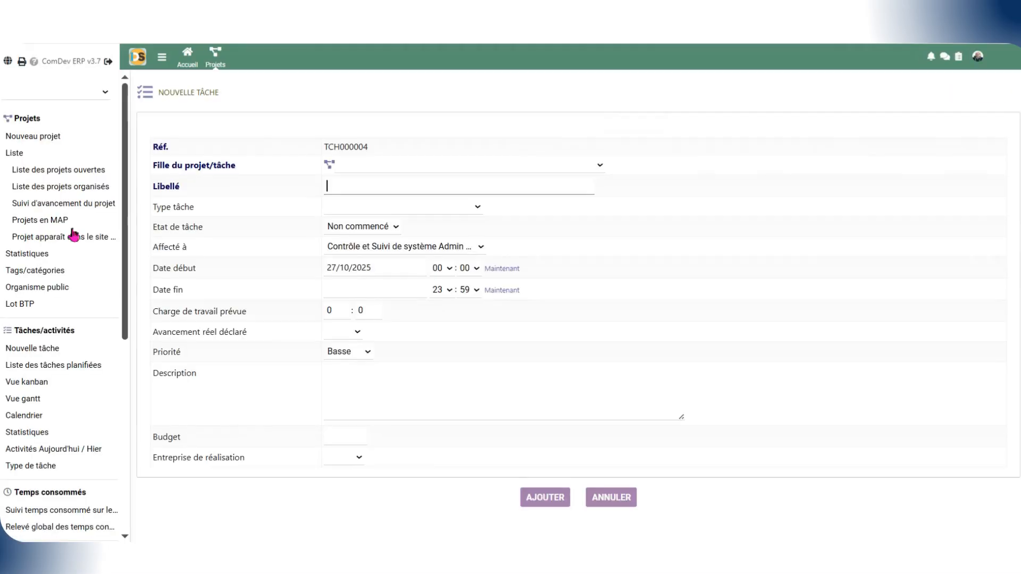
Step: Attach the new task to project PJ2510-0003 and label it "Élaboration des plans architecturaux et techniques"
click(383, 165)
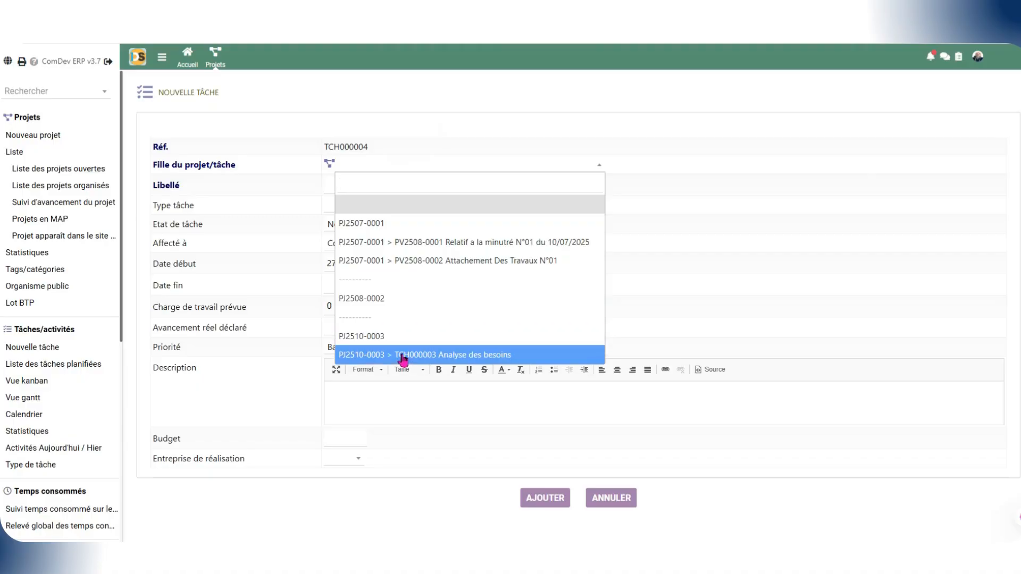
click(407, 336)
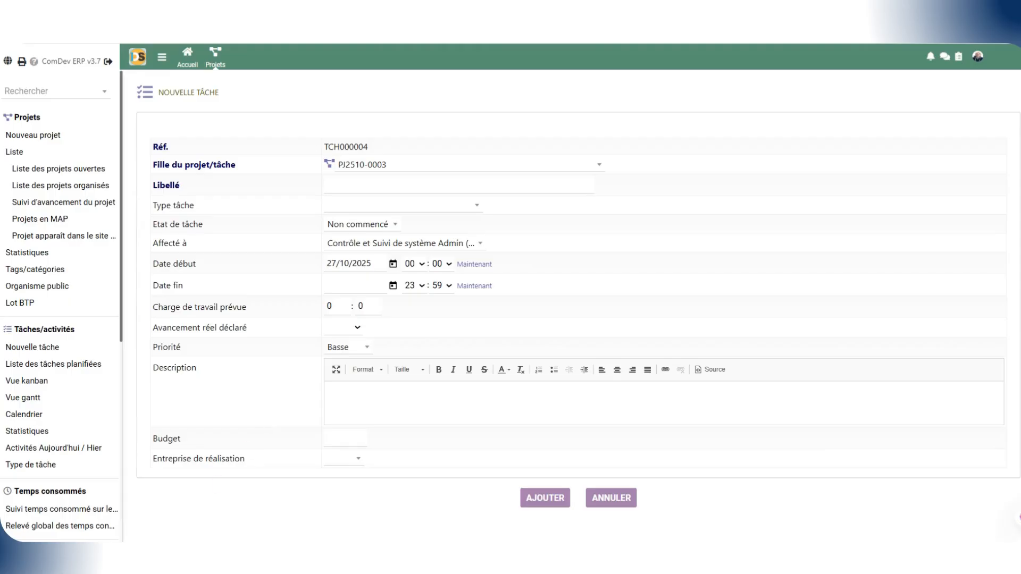
click(366, 187)
text(Élaboration des plans architecturaux et techniques)
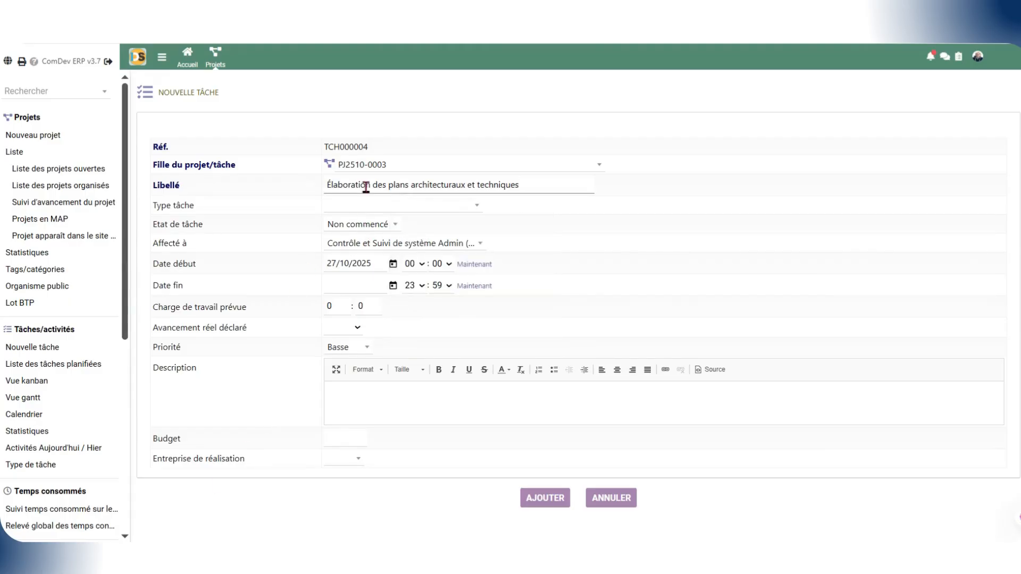
Step: Set the task type to Réunion and the task state to En cours
click(427, 208)
scroll(391, 394, down, 1)
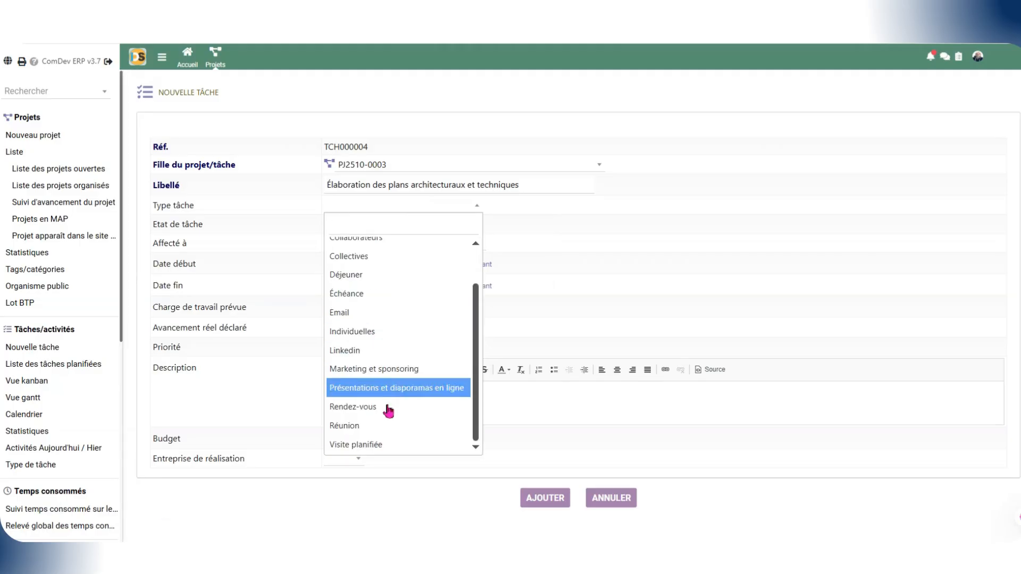
click(385, 426)
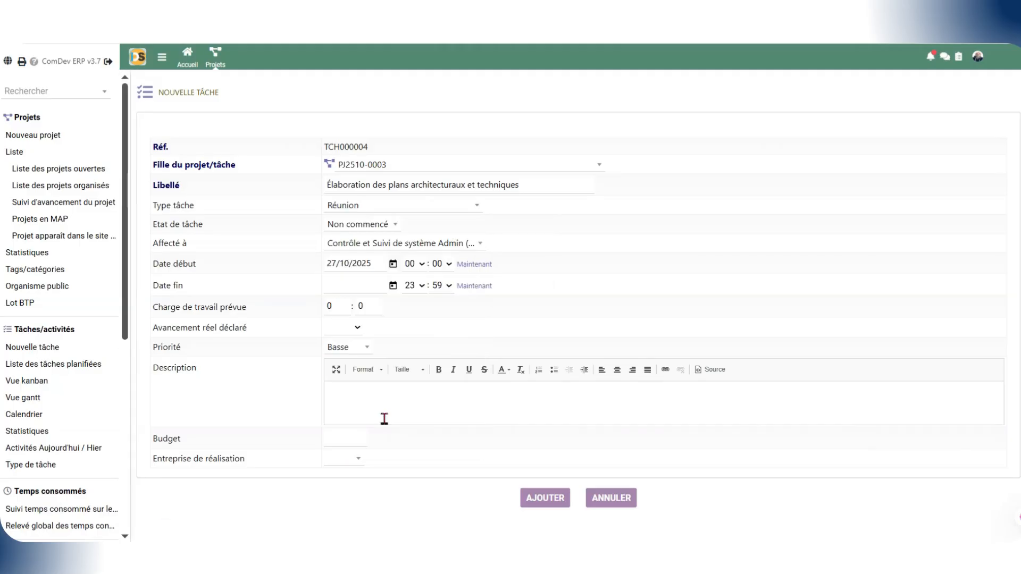
click(383, 224)
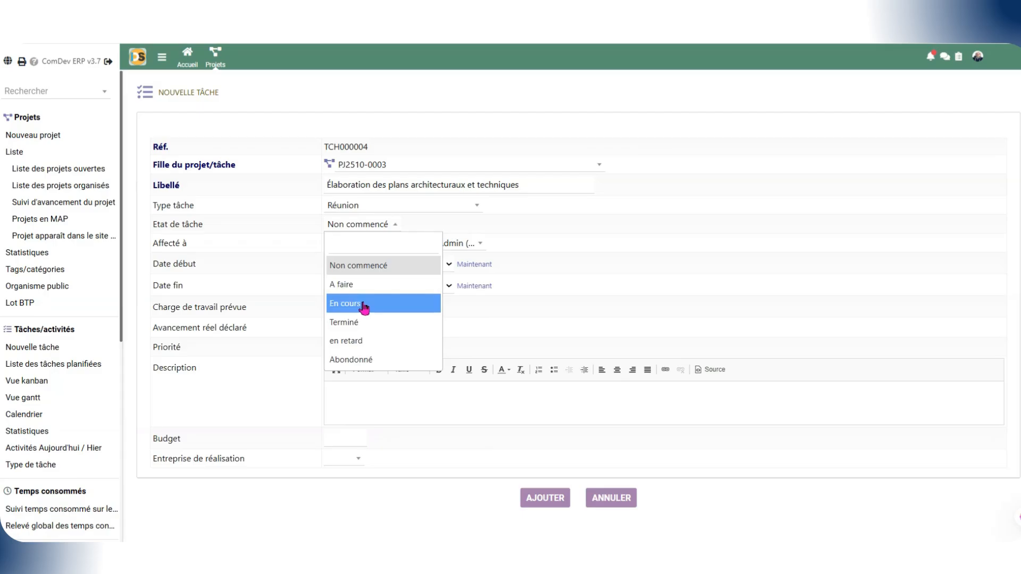
click(363, 303)
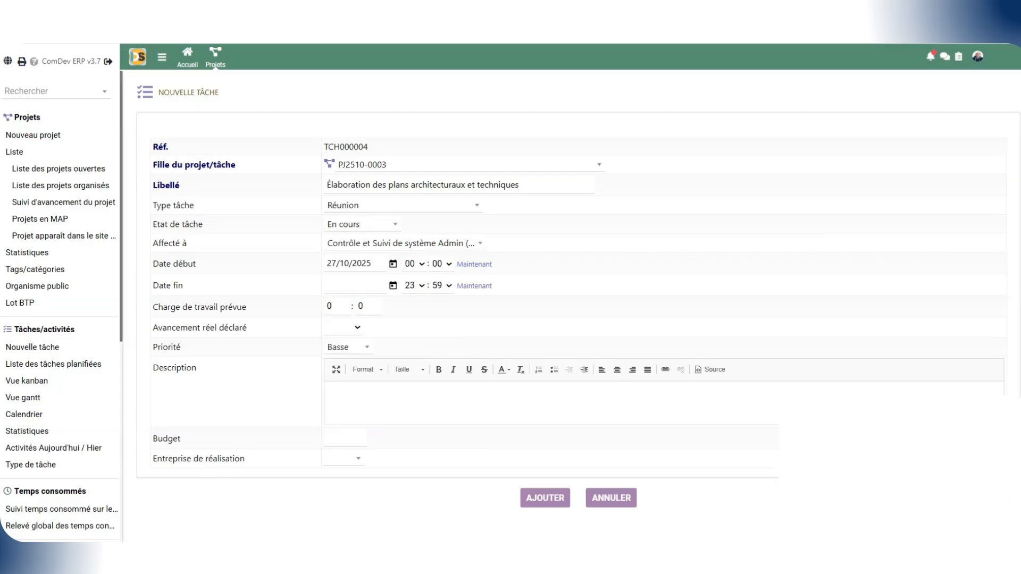
Step: Set the task's end date to 27/10/2025 at 11:08 and its planned workload to 2 hours
click(358, 244)
click(358, 244)
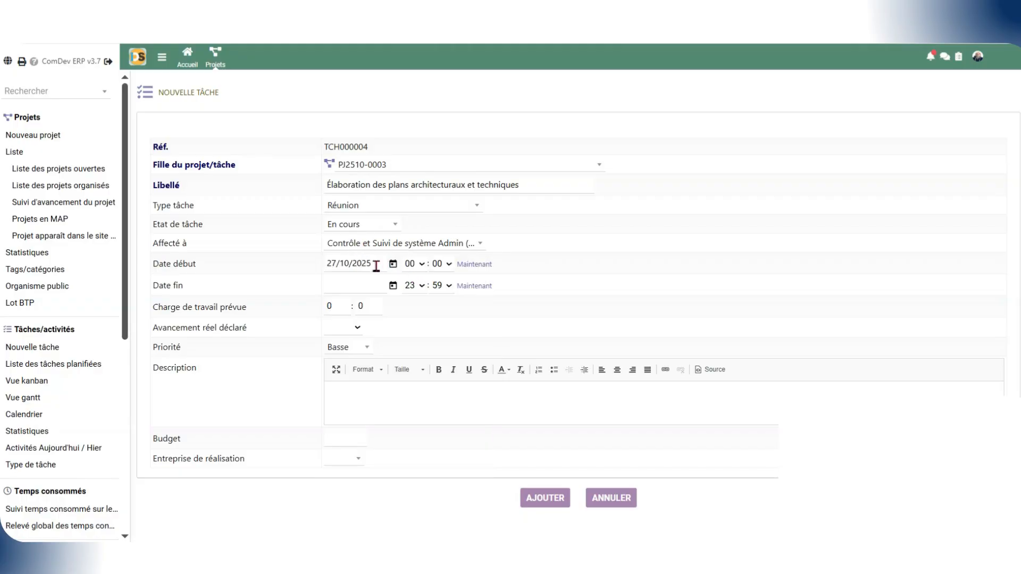
drag(338, 287, 331, 287)
click(388, 315)
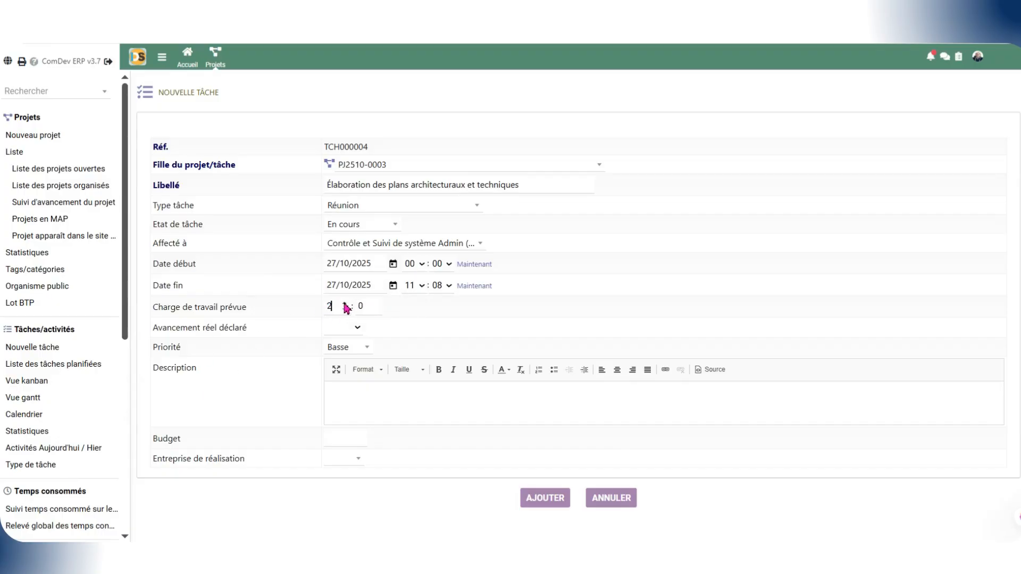
Step: Declare 70 % real progress, Haute priority and a budget of 15000, and add the task
click(347, 330)
click(341, 213)
click(361, 351)
click(360, 427)
click(352, 443)
click(342, 489)
click(349, 461)
click(398, 505)
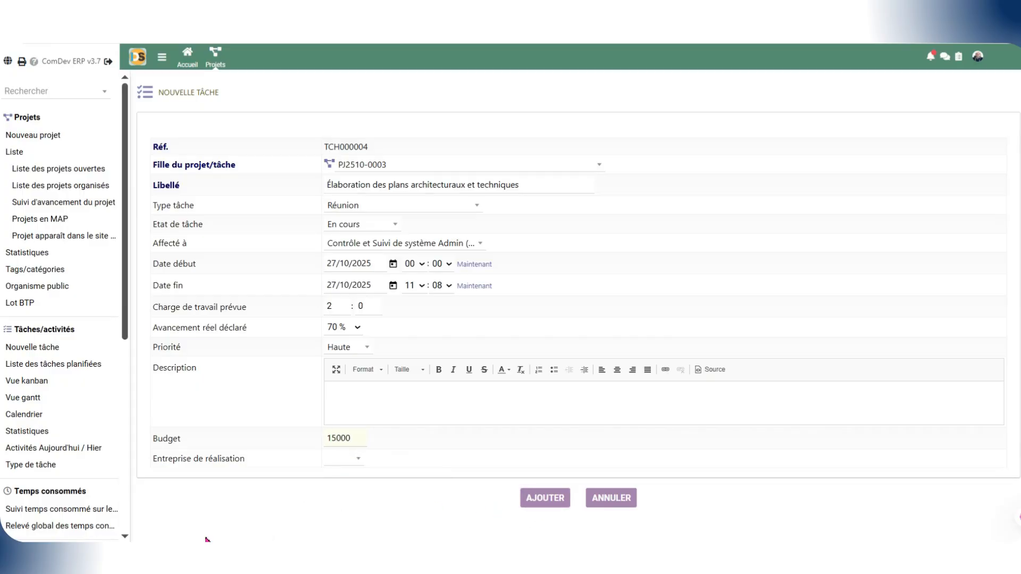
click(545, 498)
Step: Add the MSC third party's contact to the task with the Responsable role
scroll(479, 319, down, 4)
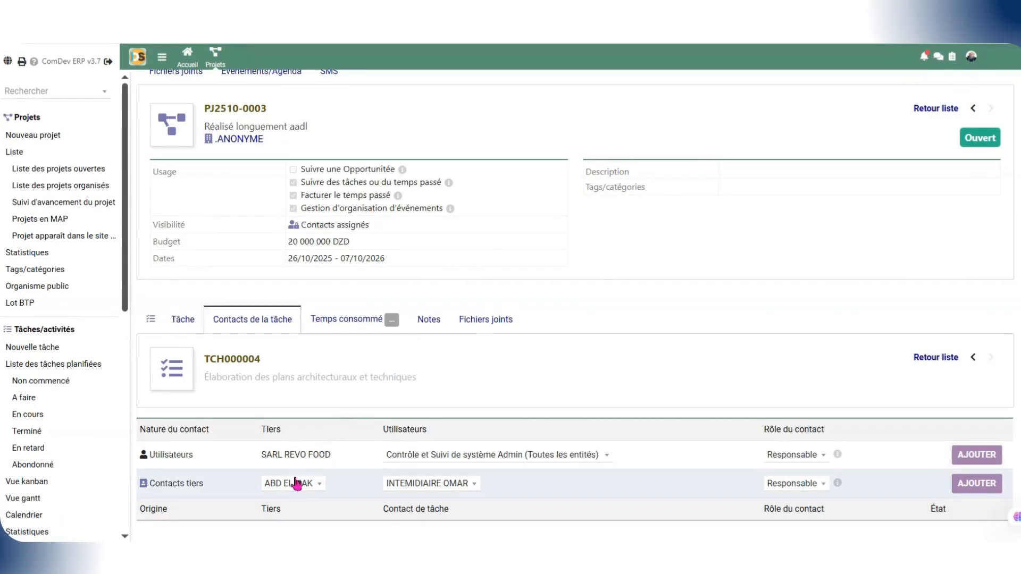
click(296, 484)
click(315, 464)
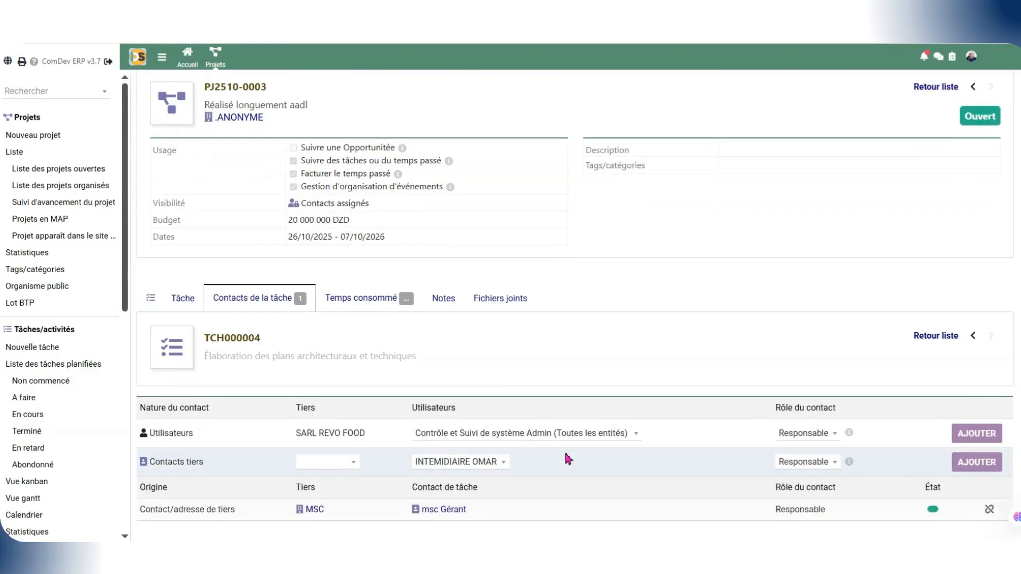
Step: Add a second third-party contact to the task as Responsable and remove it again
click(344, 463)
click(322, 422)
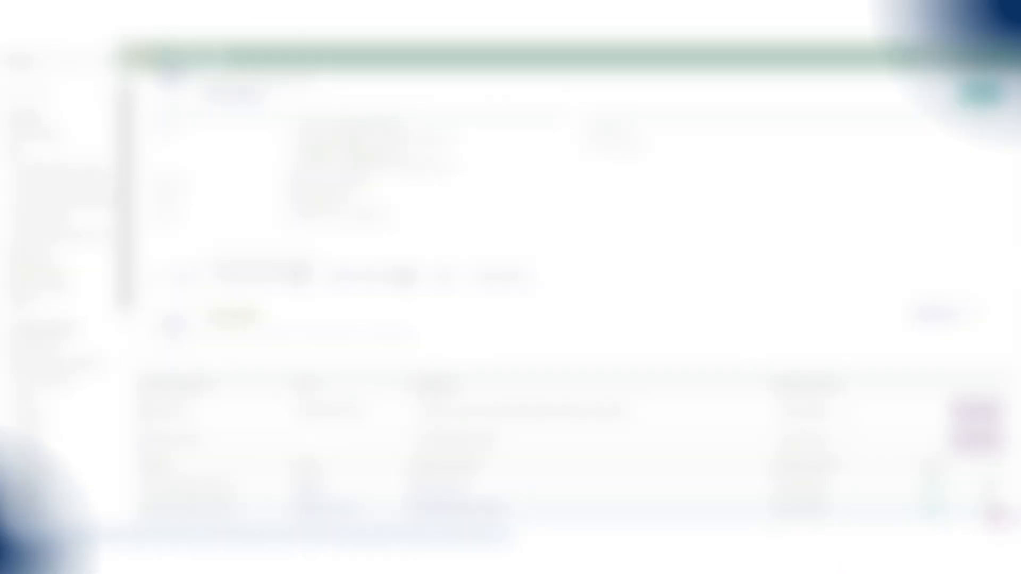
click(990, 511)
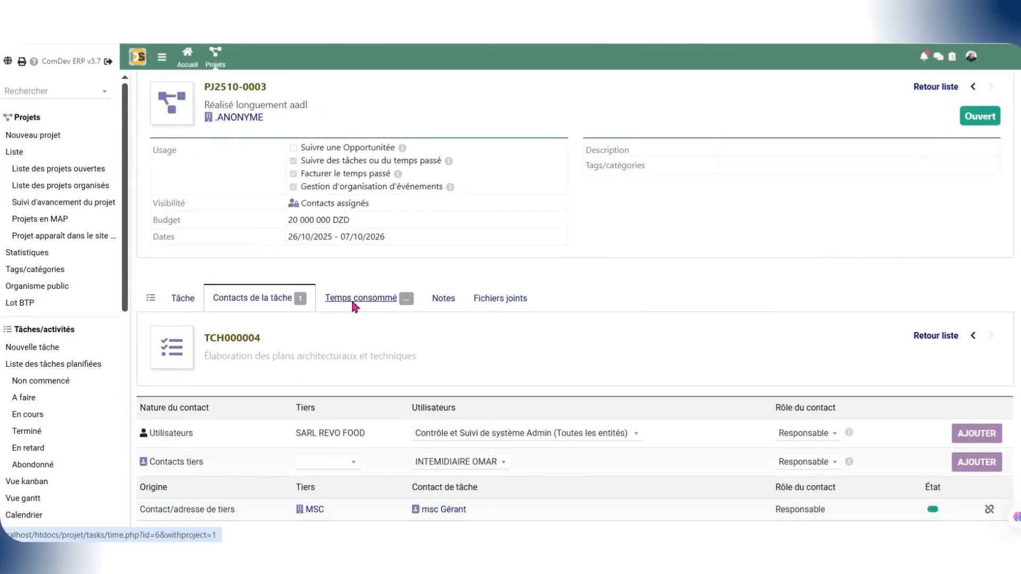
Step: Fill in a new time entry on the task for 02/11/2025 at 12:15, by another employee, with 2 h 10 min spent
click(358, 297)
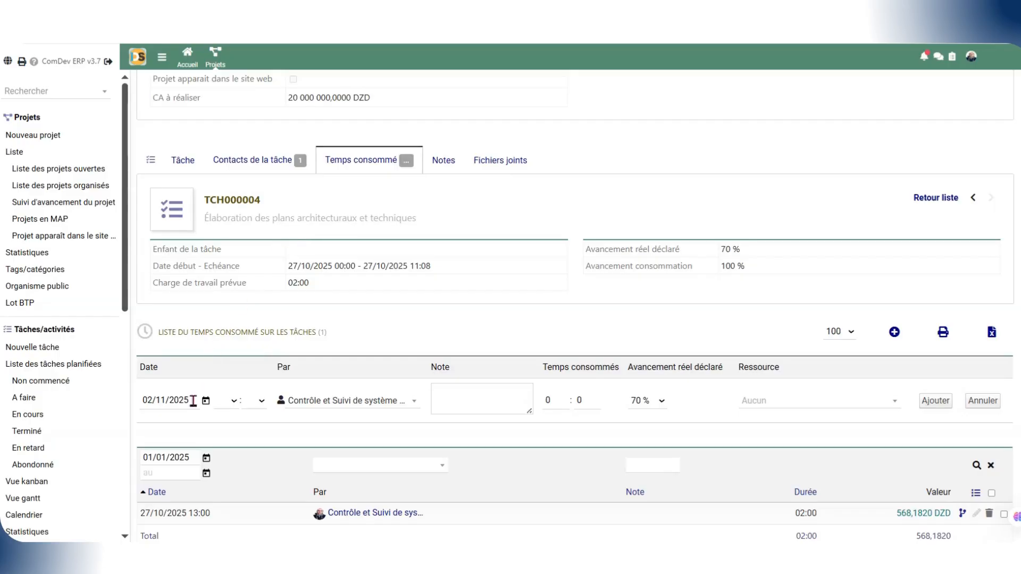
click(230, 402)
click(224, 297)
click(261, 406)
click(251, 305)
click(369, 403)
scroll(366, 319, down, 5)
scroll(364, 314, down, 10)
click(338, 343)
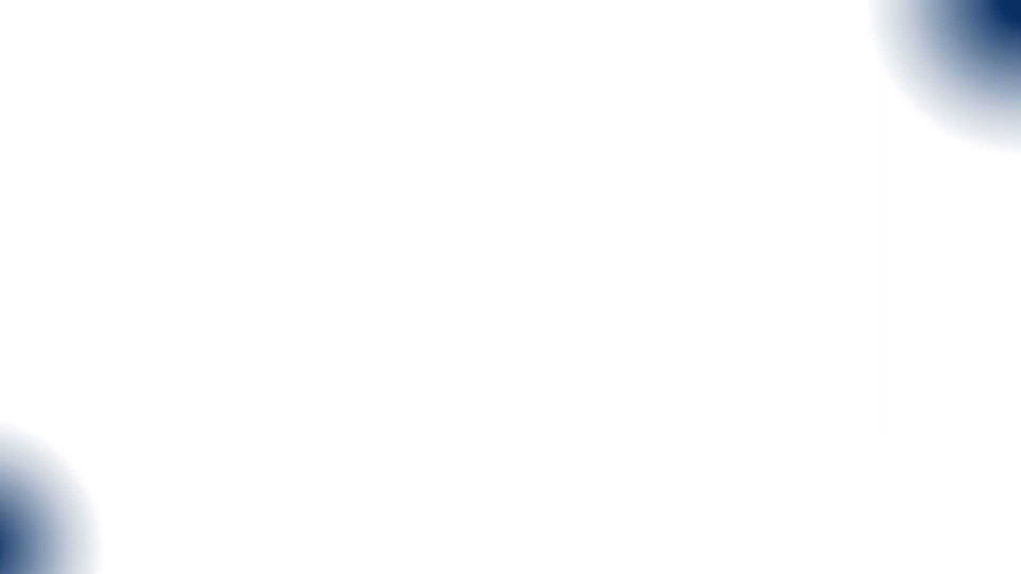
Step: Look through the available resources, leave the resource as Aucun, and add the time entry
click(819, 400)
scroll(816, 298, down, 2)
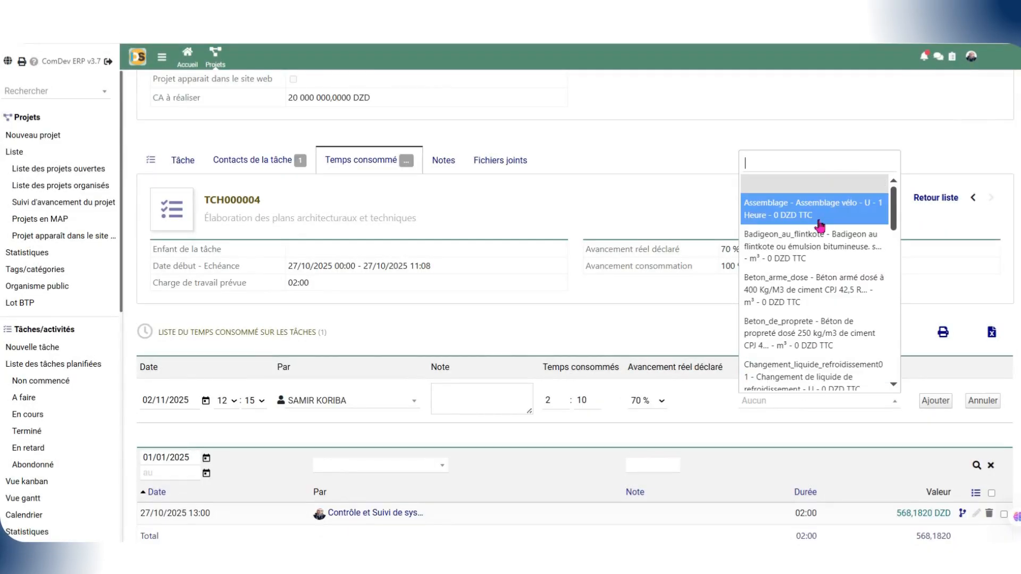
scroll(822, 330, down, 10)
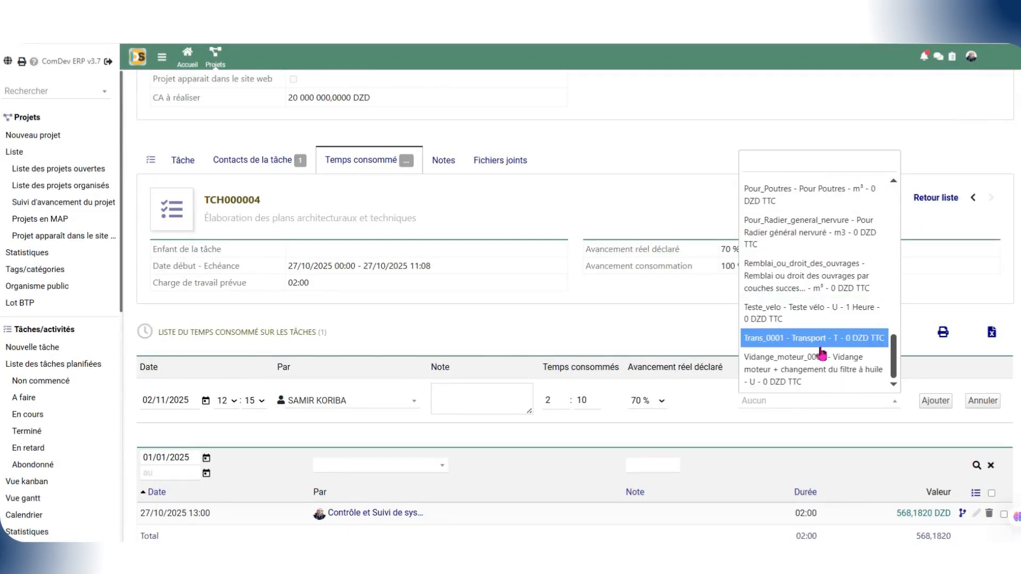
scroll(822, 367, up, 10)
click(804, 423)
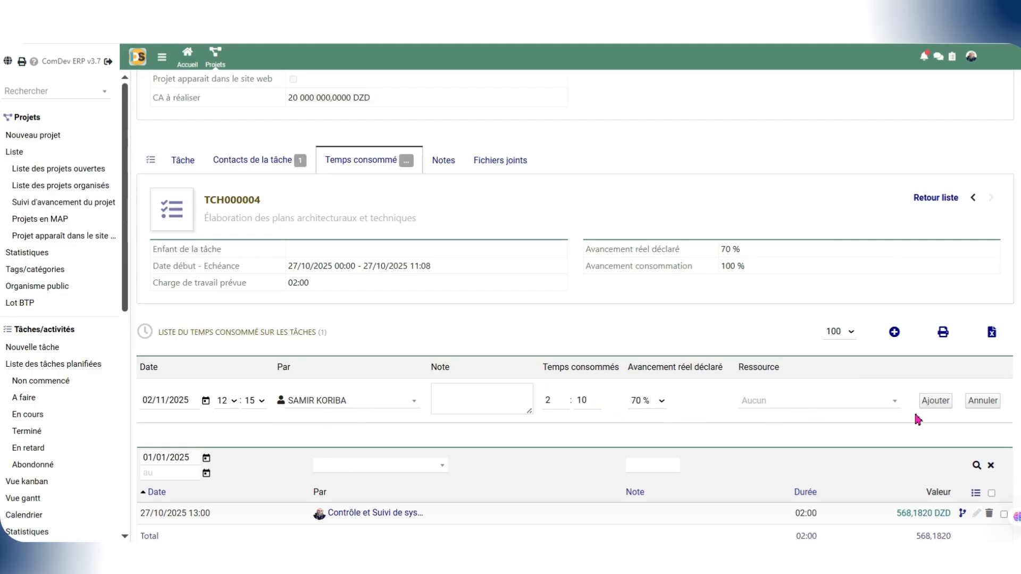
click(935, 402)
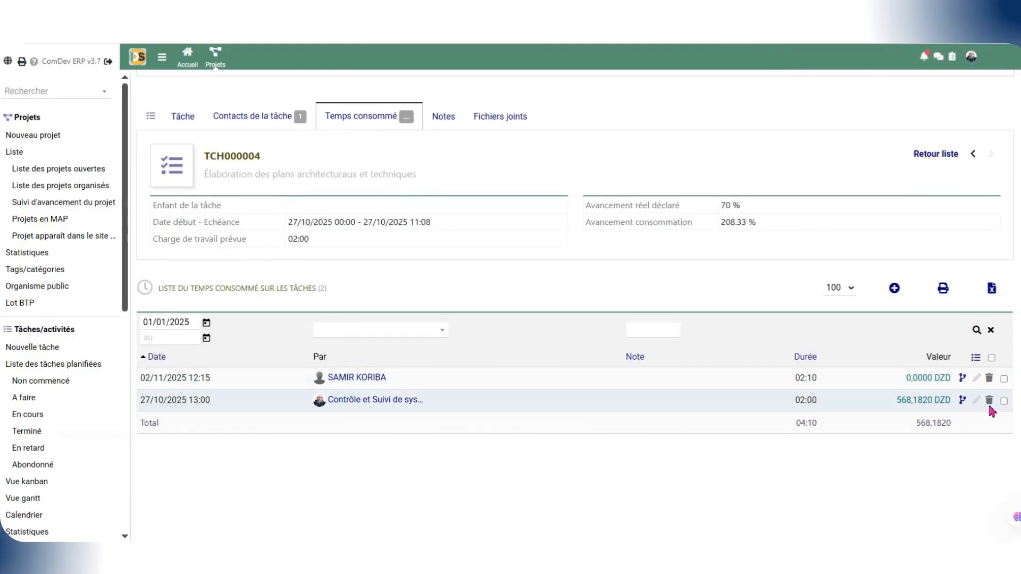
Step: Select the 27/10/2025 time entry and apply the Facturer action to it
click(1004, 401)
click(564, 289)
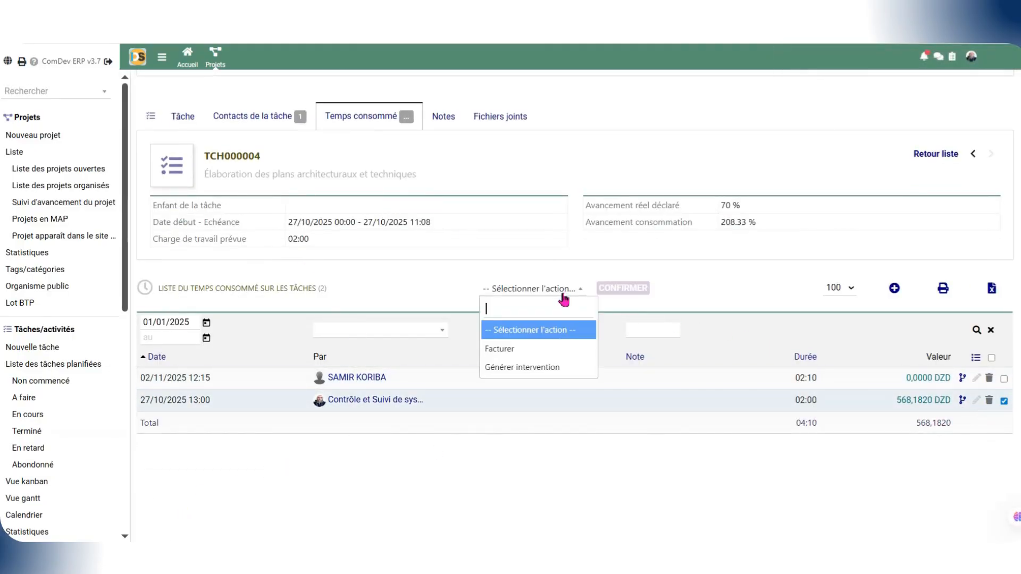
click(538, 349)
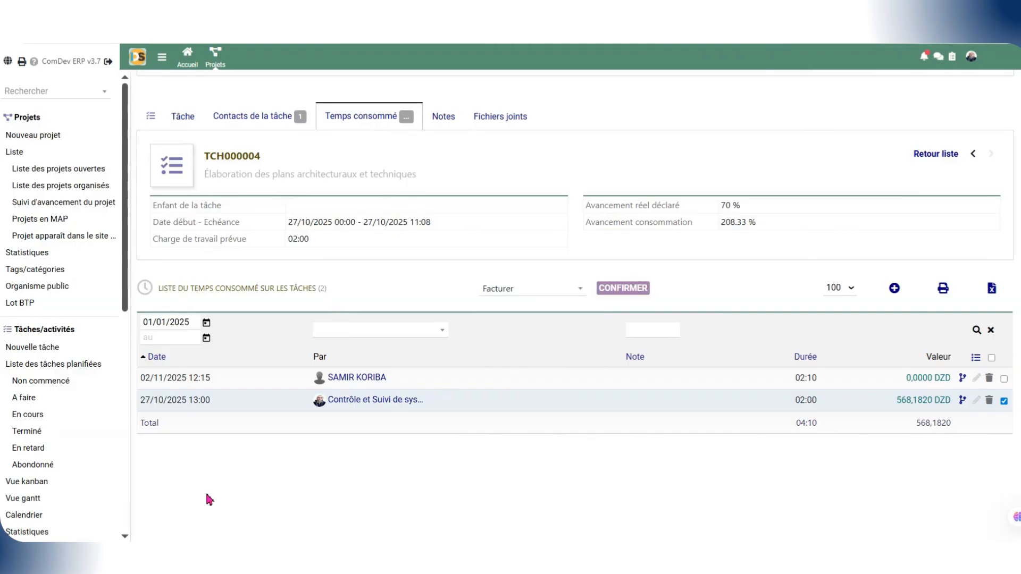
click(623, 288)
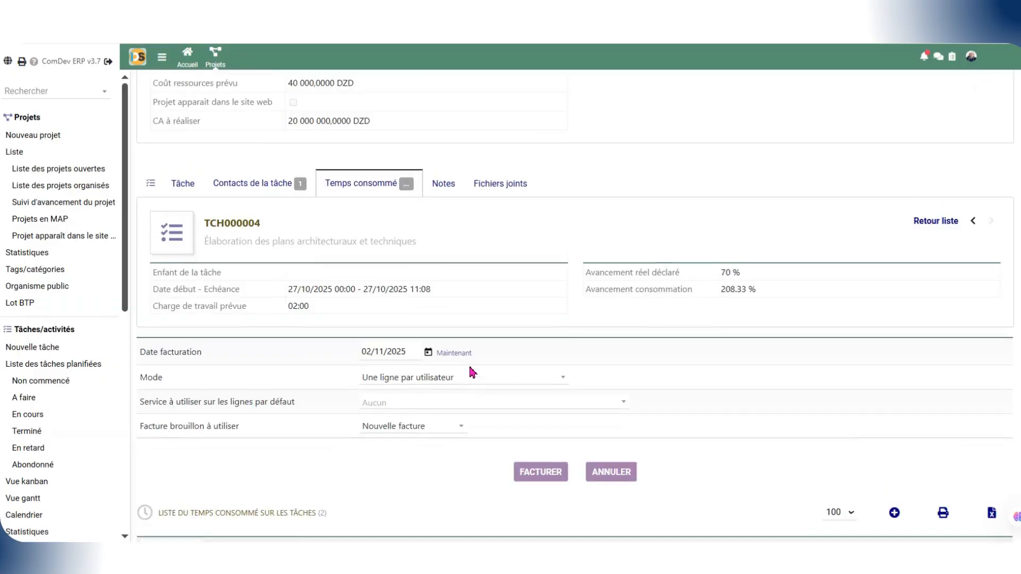
Step: Review the invoicing mode, default service and draft invoice options, and cancel the invoicing
scroll(434, 265, down, 2)
click(462, 291)
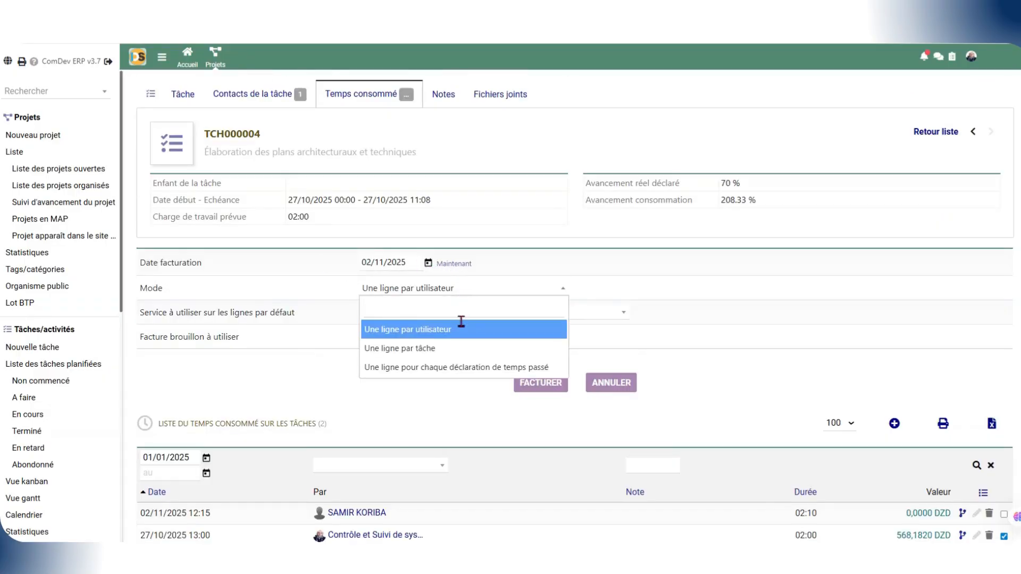
click(453, 336)
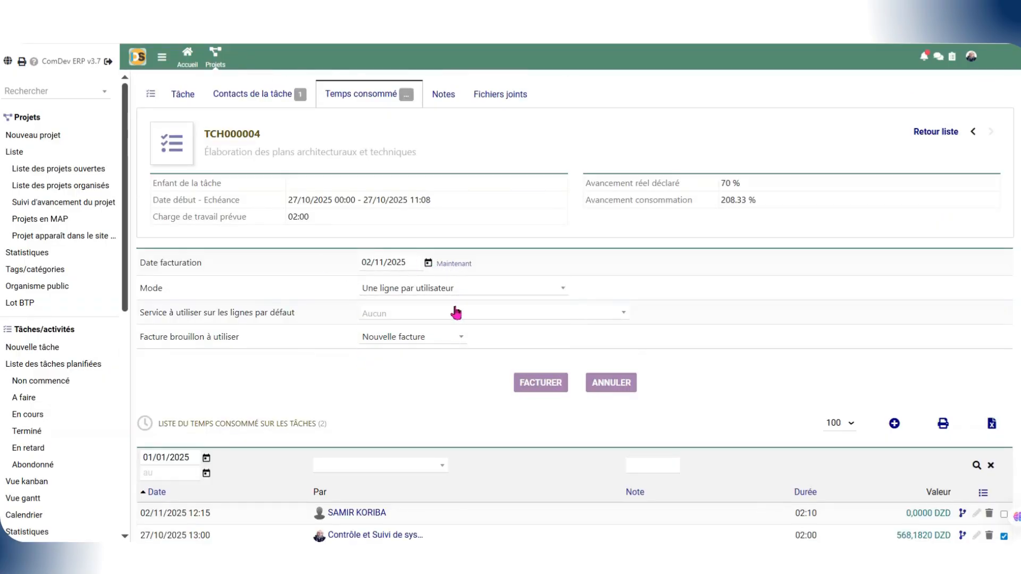
click(453, 312)
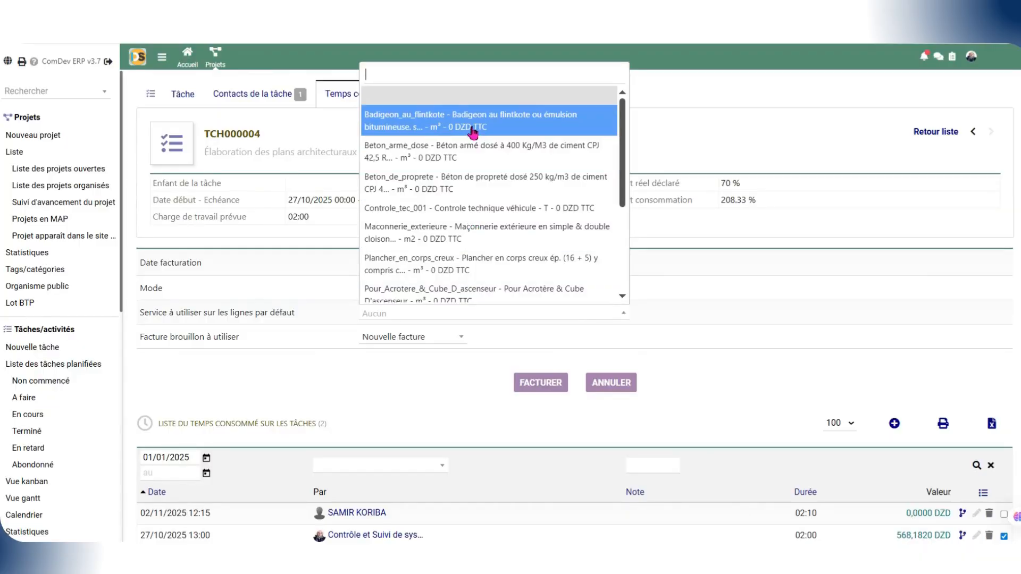
click(456, 344)
click(456, 344)
click(439, 378)
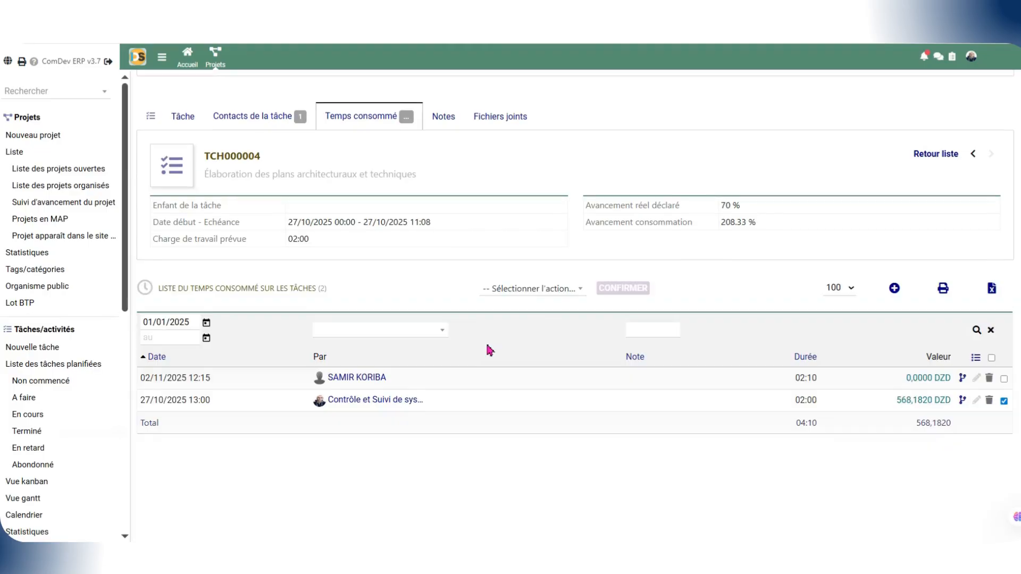
Step: Generate a new intervention from the selected 27/10/2025 time entry
click(532, 289)
click(543, 367)
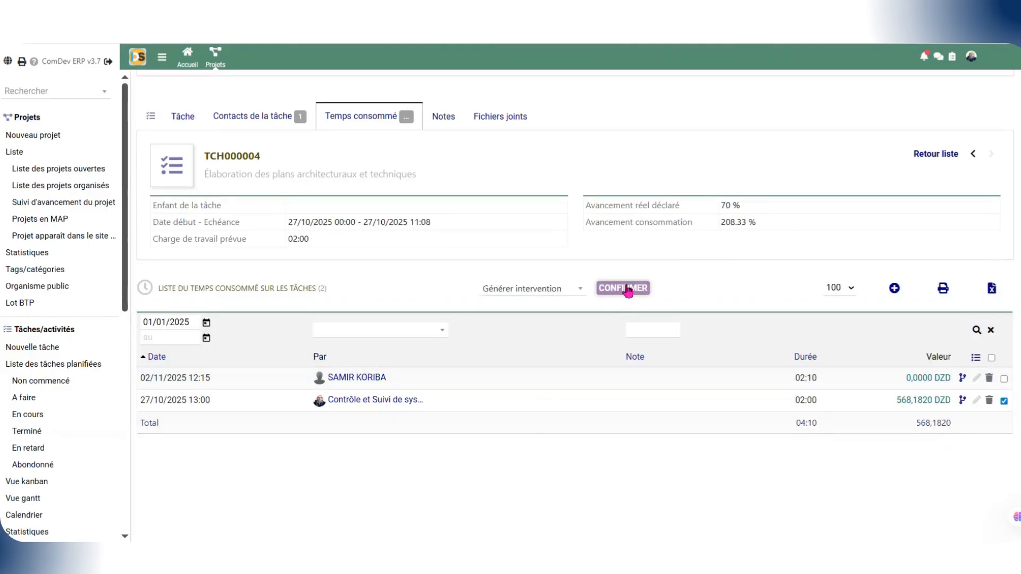
click(623, 288)
scroll(519, 353, down, 10)
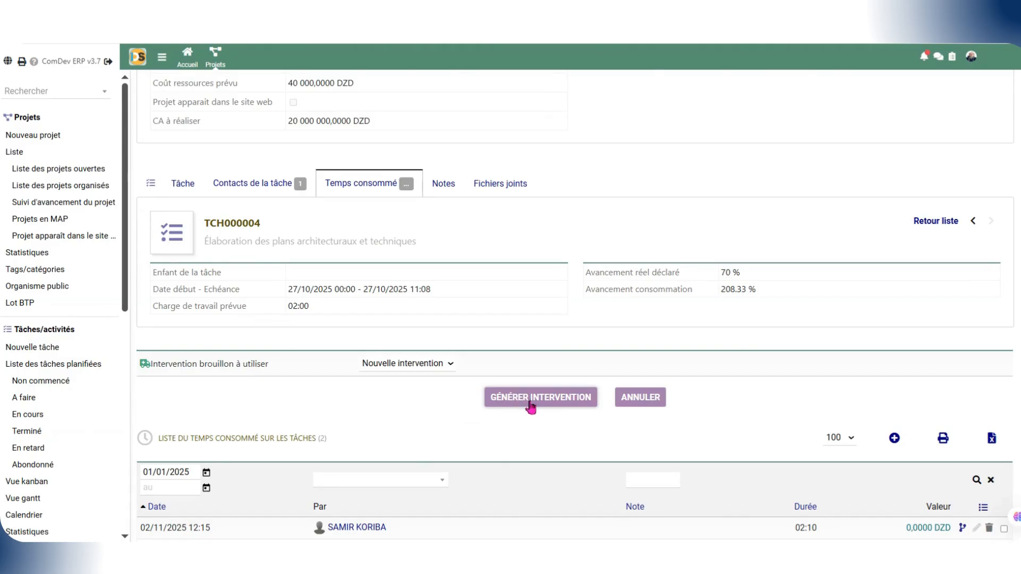
click(532, 398)
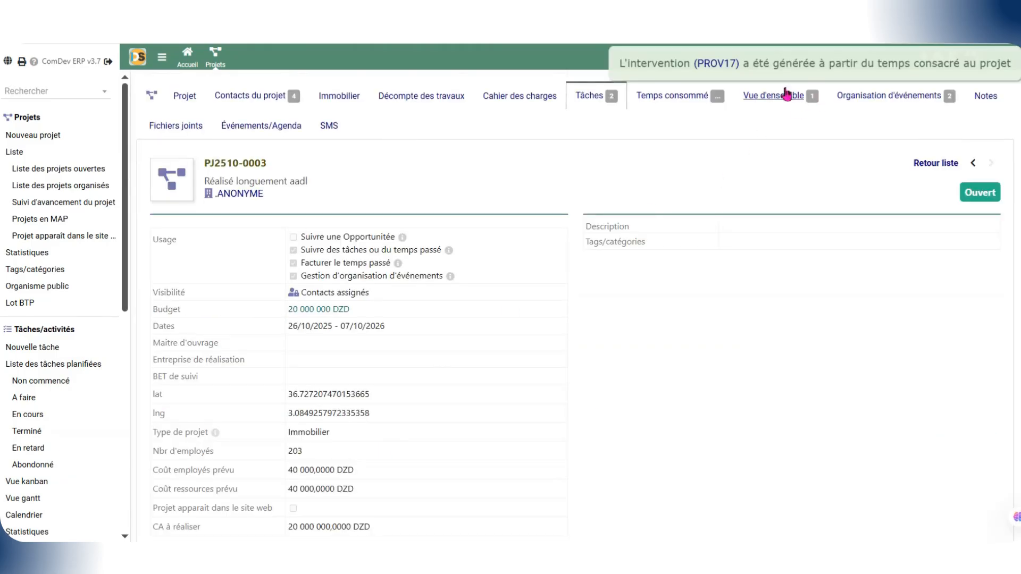
Step: Examine the task's time list, notes and attached files
scroll(628, 244, down, 8)
scroll(662, 176, down, 2)
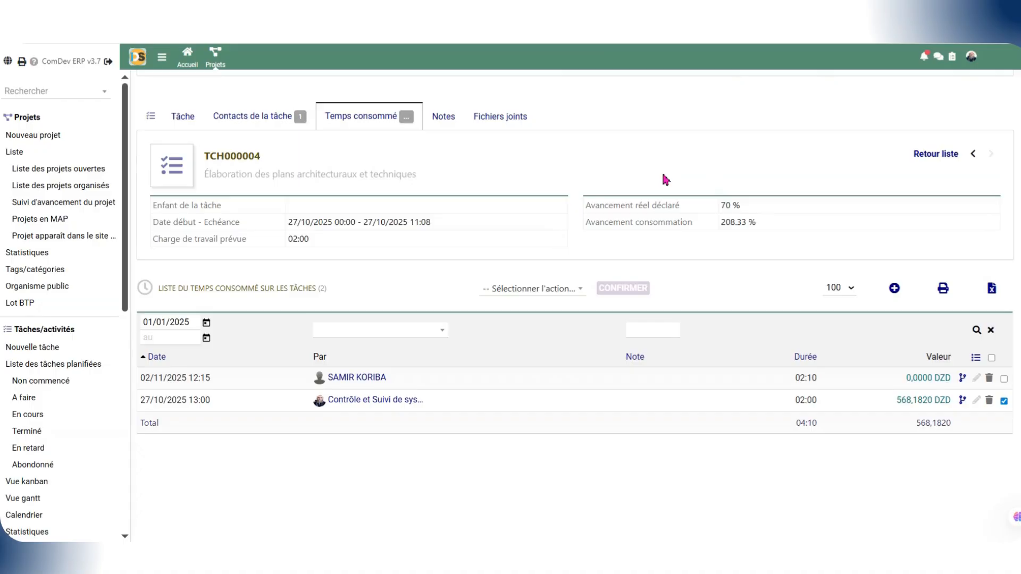
scroll(637, 210, up, 3)
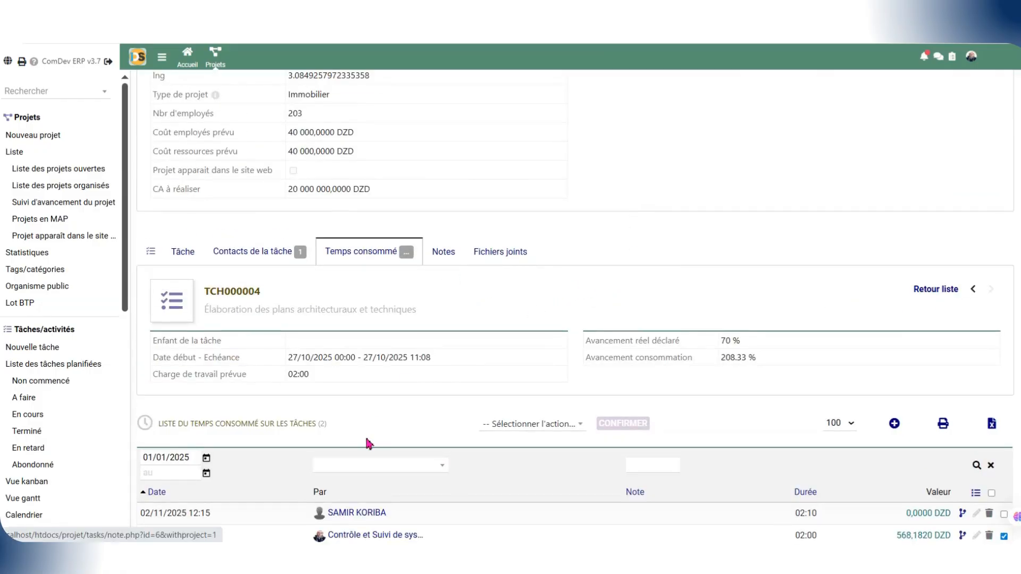
click(484, 252)
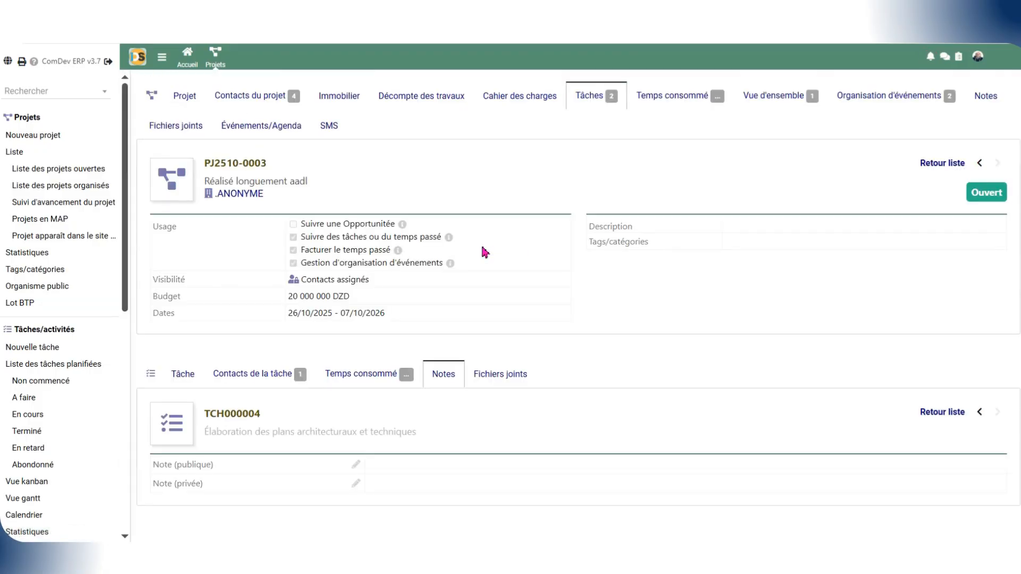
click(493, 379)
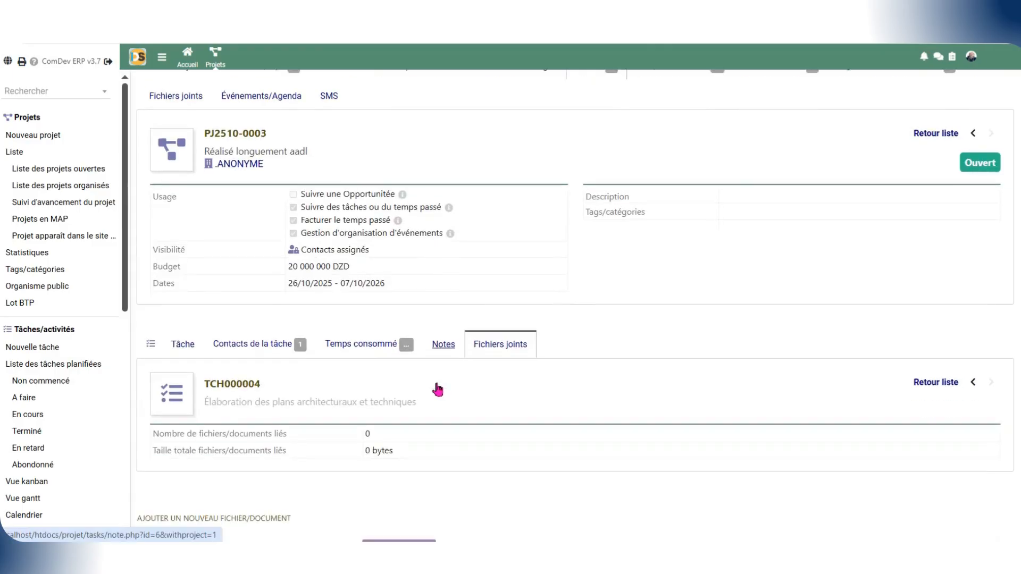
scroll(344, 328, up, 4)
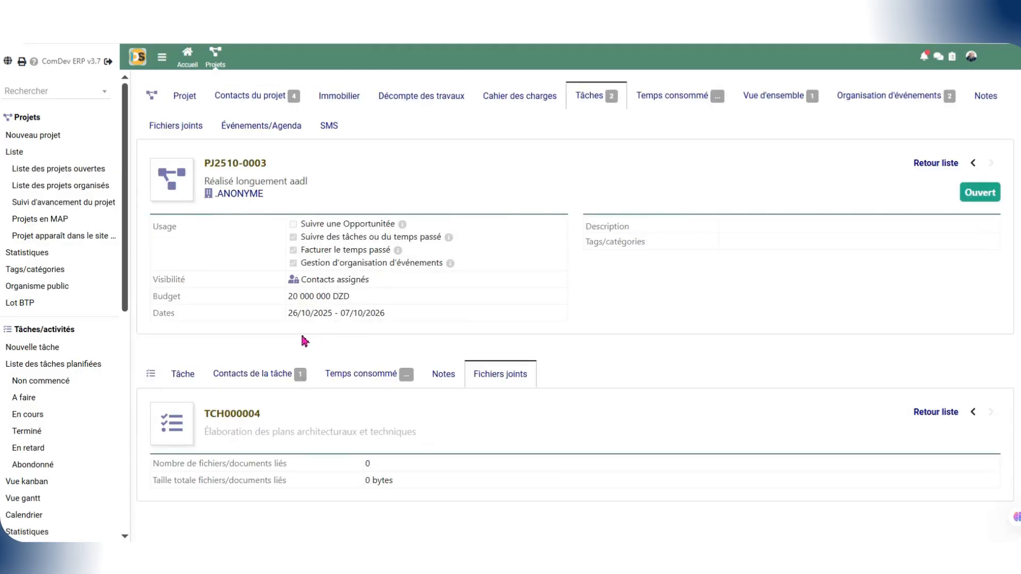
Step: Open the list of planned tasks and look through its columns and rows
scroll(272, 408, down, 2)
click(54, 367)
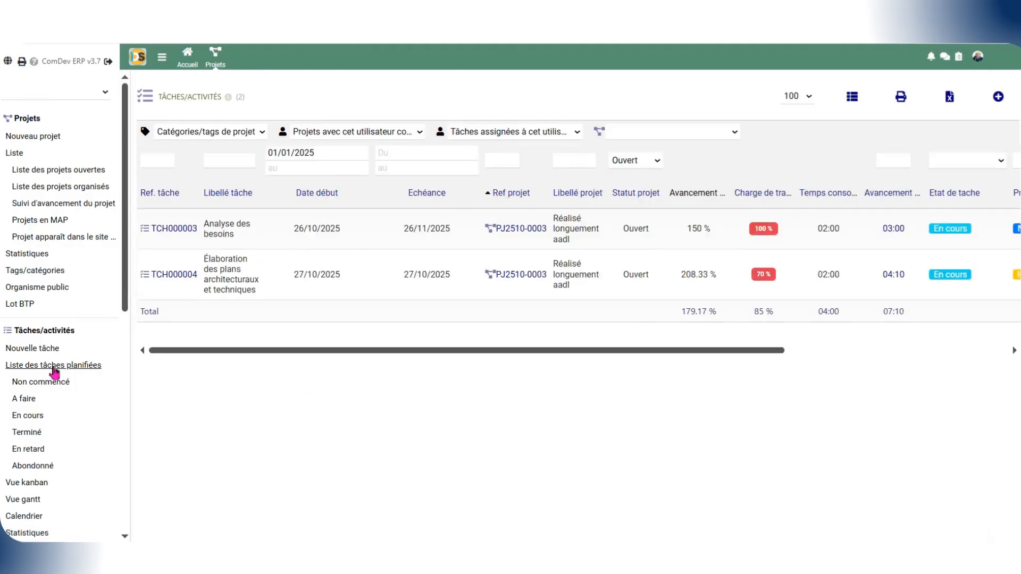
drag(457, 351, 409, 381)
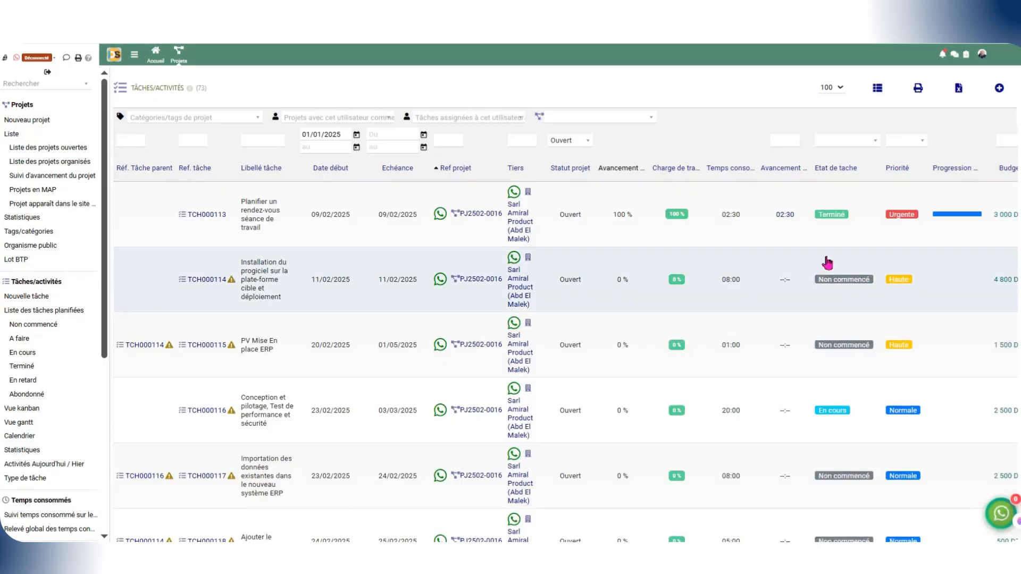
scroll(827, 262, down, 3)
scroll(838, 271, right, 3)
scroll(838, 289, up, 3)
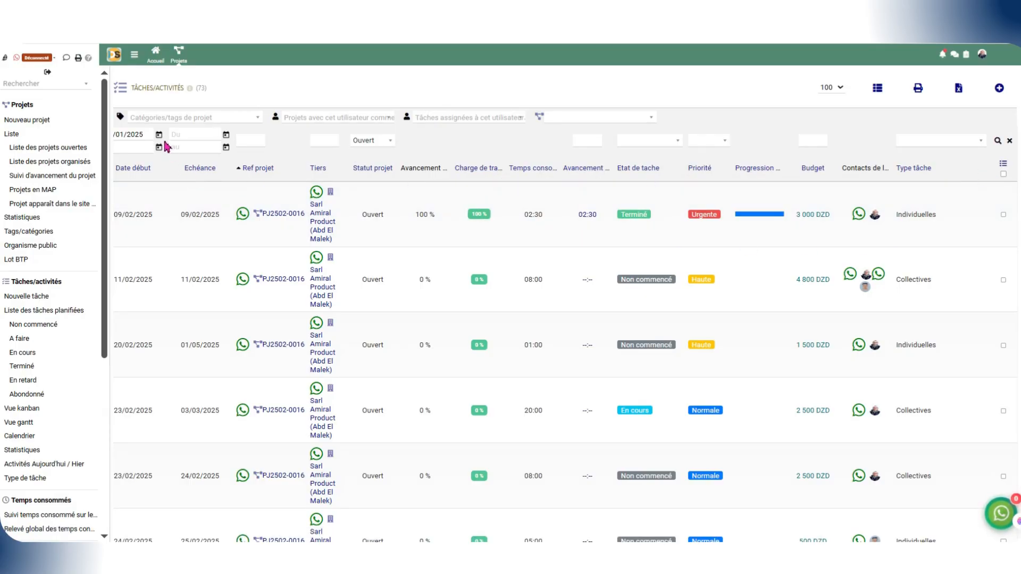
Step: Select the first task in the list, TCH000113, and review the bulk actions available for it
click(1003, 174)
click(1003, 174)
click(1003, 214)
click(420, 89)
click(603, 106)
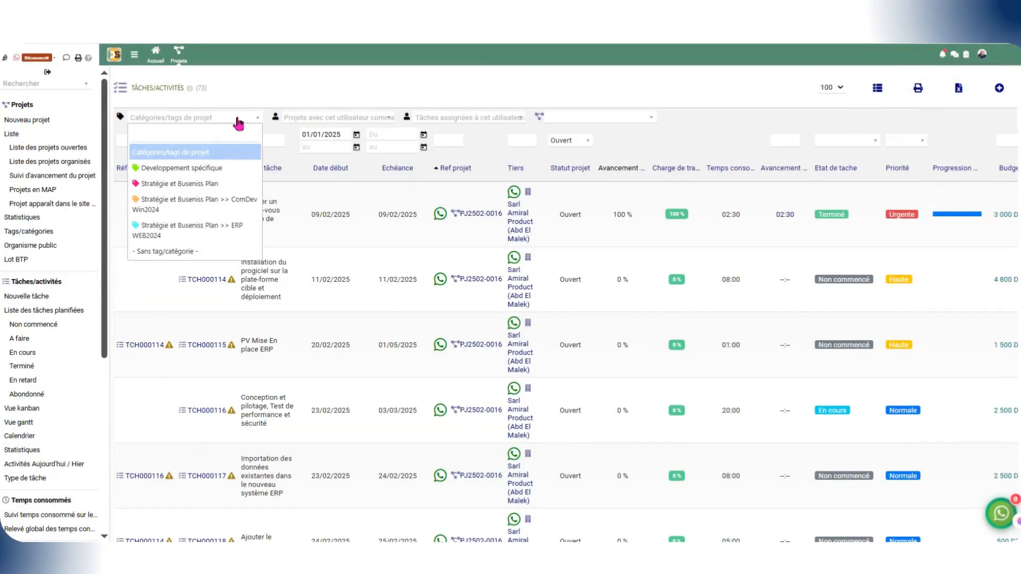
Step: Review the task list filters for category, project user and assigned user
click(234, 120)
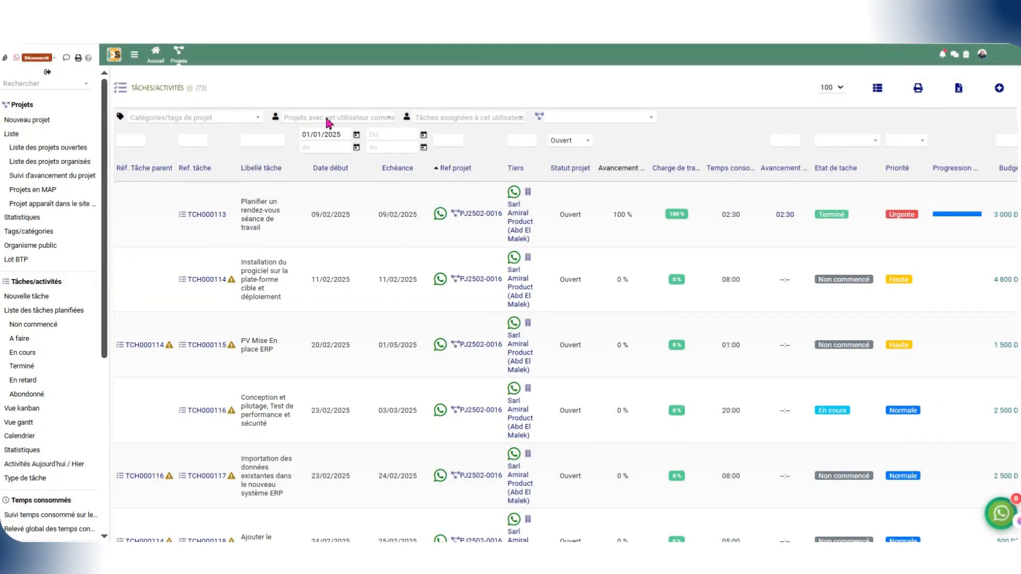
click(573, 118)
click(571, 122)
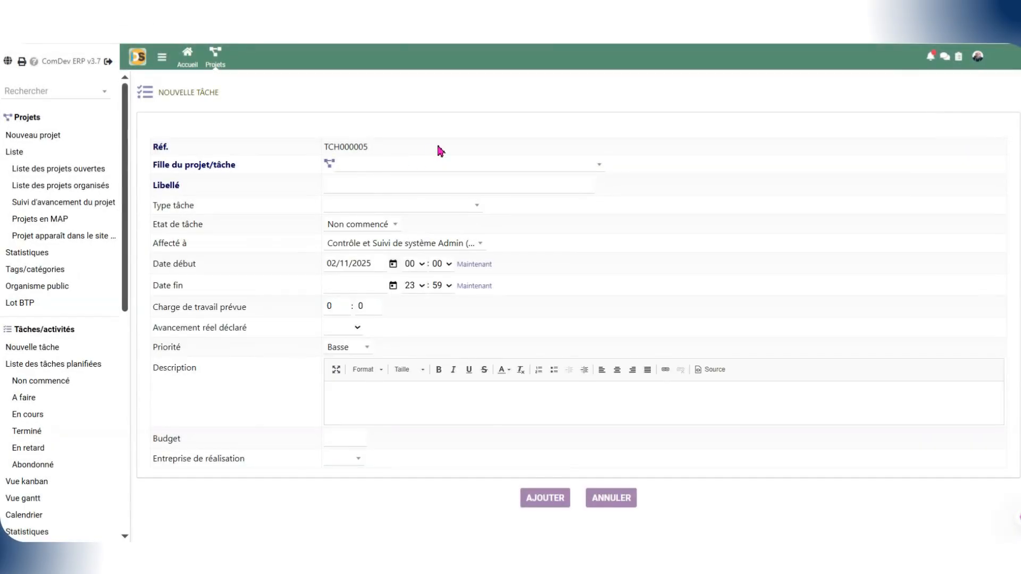
Step: In the new task form, choose PJ2510-0003 > TCH000004 Élaboration des plans architecturaux et techniques as the parent and activate the label field
click(377, 169)
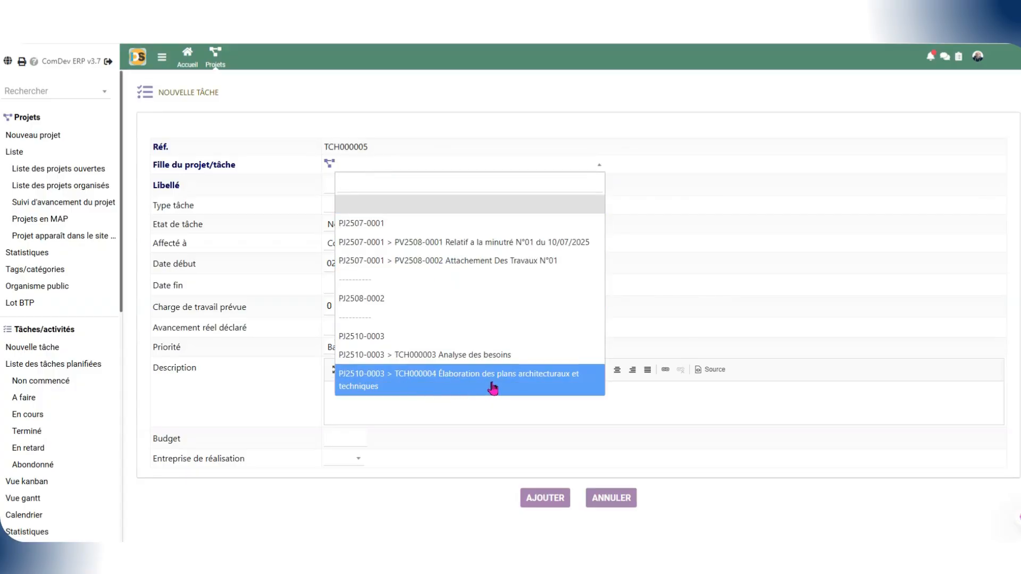
click(424, 380)
click(400, 191)
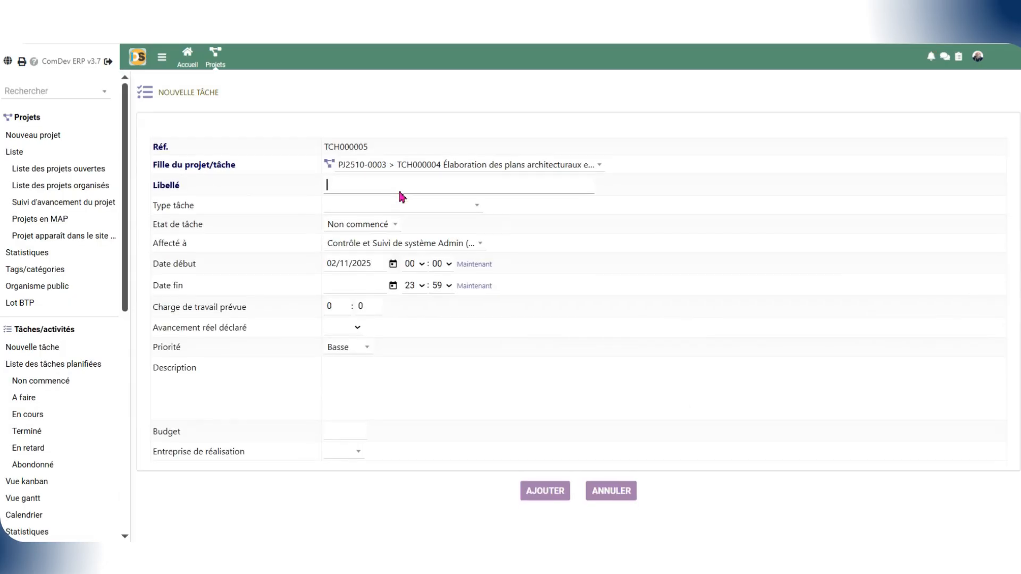
right_click(398, 193)
click(425, 345)
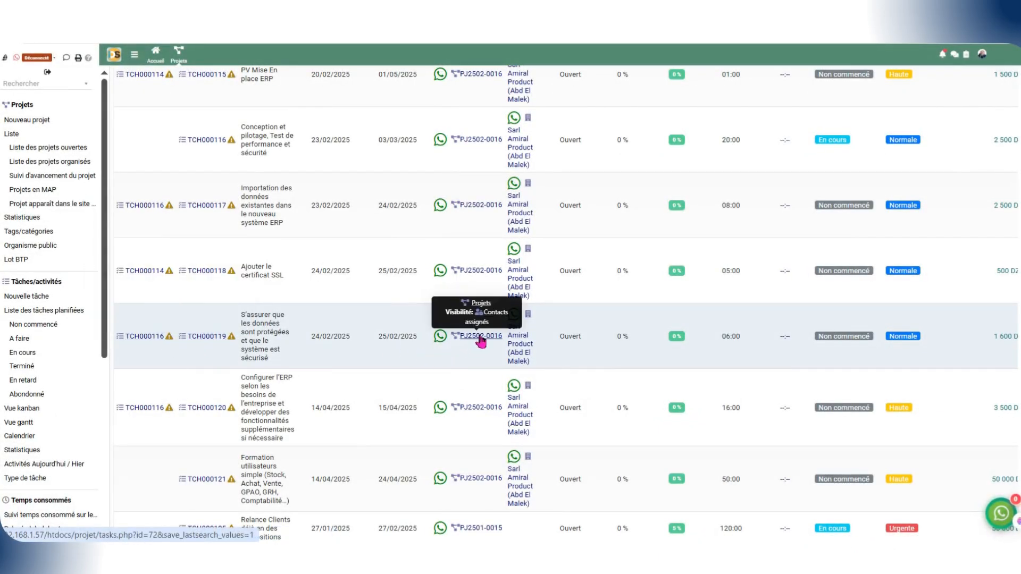
Step: Examine the labels and contacts of tasks TCH000116 and TCH000119
drag(366, 385, 179, 383)
click(418, 389)
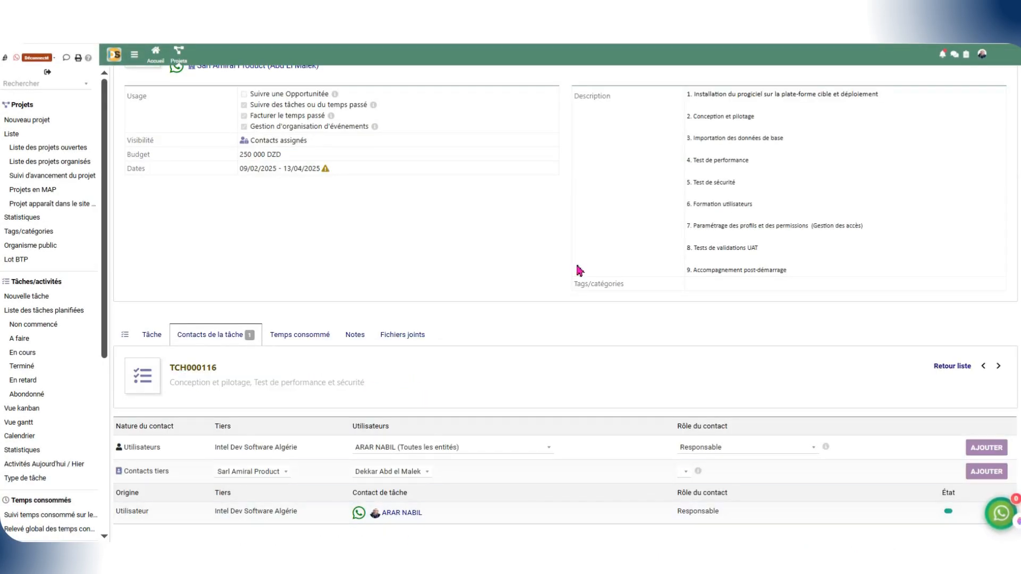
drag(423, 383, 272, 379)
click(466, 385)
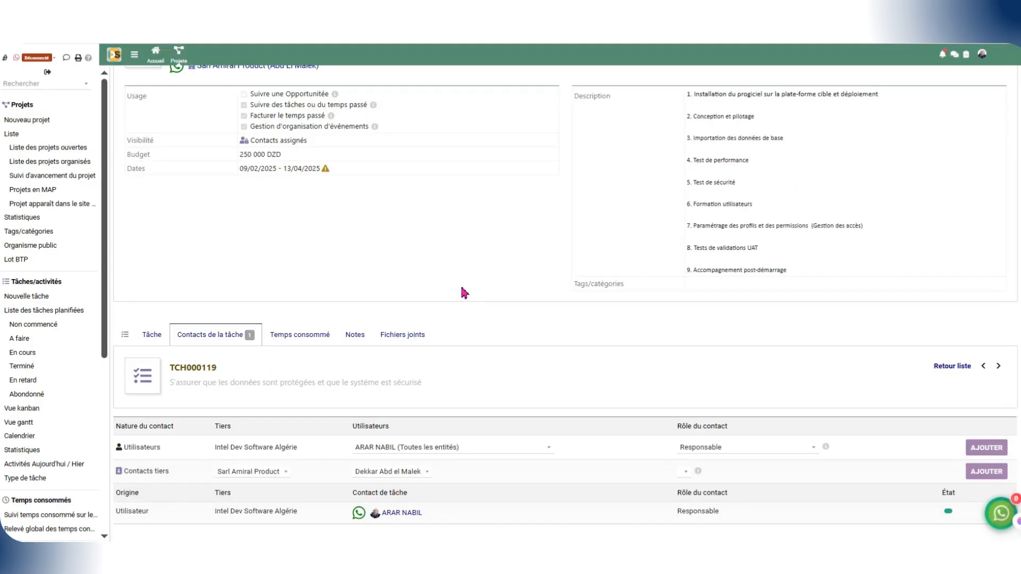
Step: Open the kanban view of the tasks and move TCH000163 Rectification des irrégularités ERP Phase_2 to the Terminé column
scroll(42, 197, down, 3)
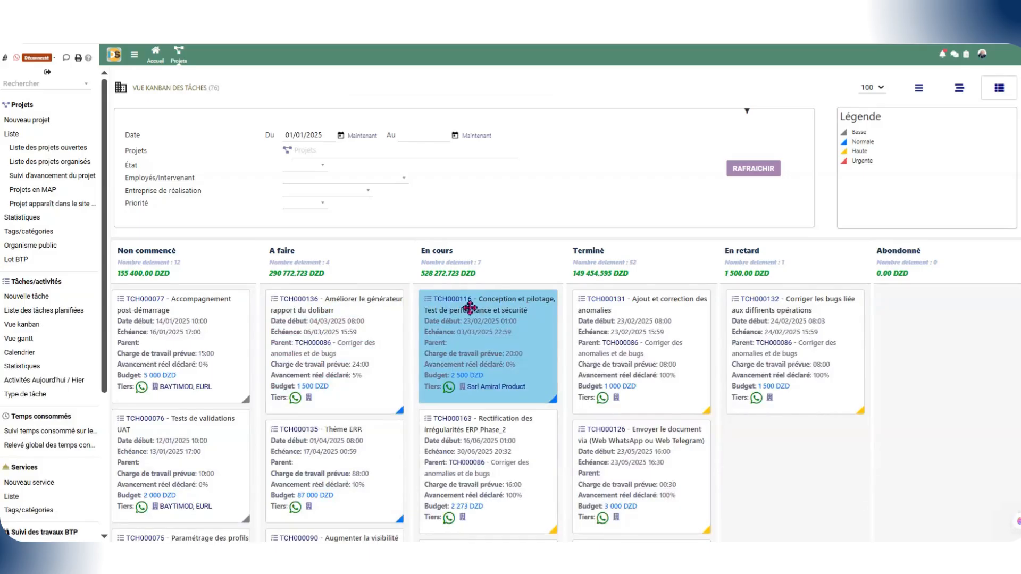
scroll(468, 301, down, 10)
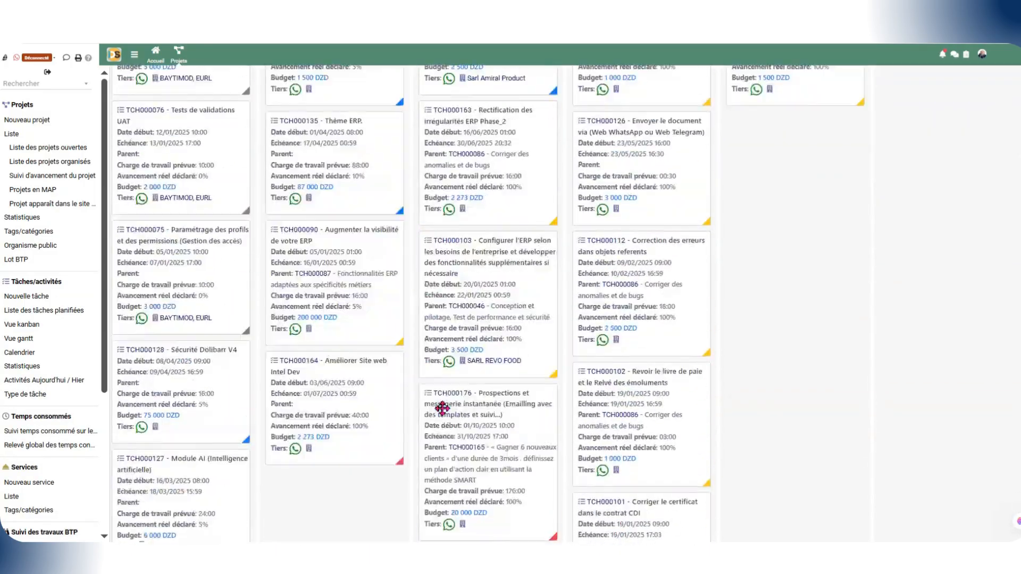
scroll(444, 406, up, 10)
scroll(652, 369, down, 3)
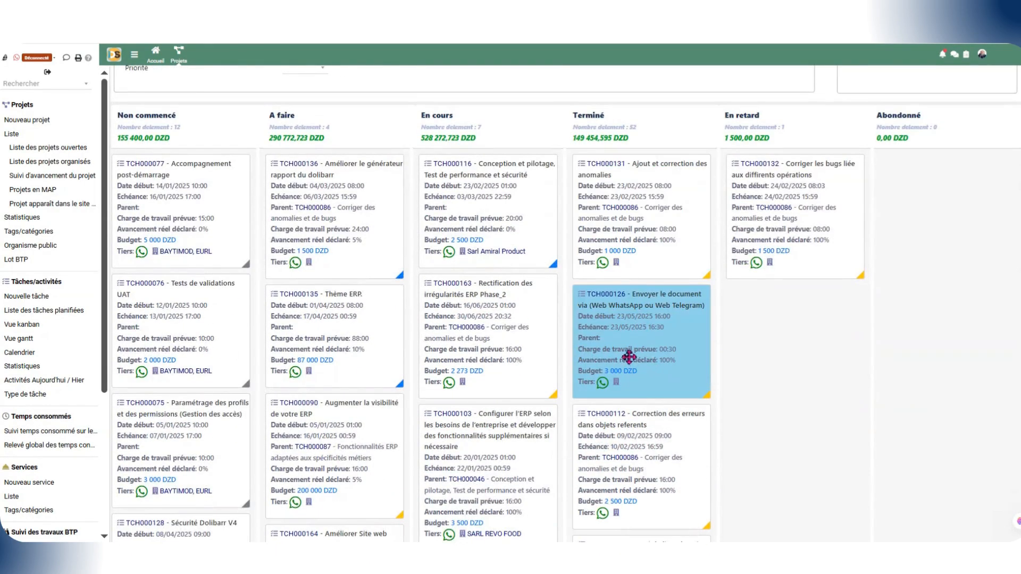
drag(487, 342, 500, 322)
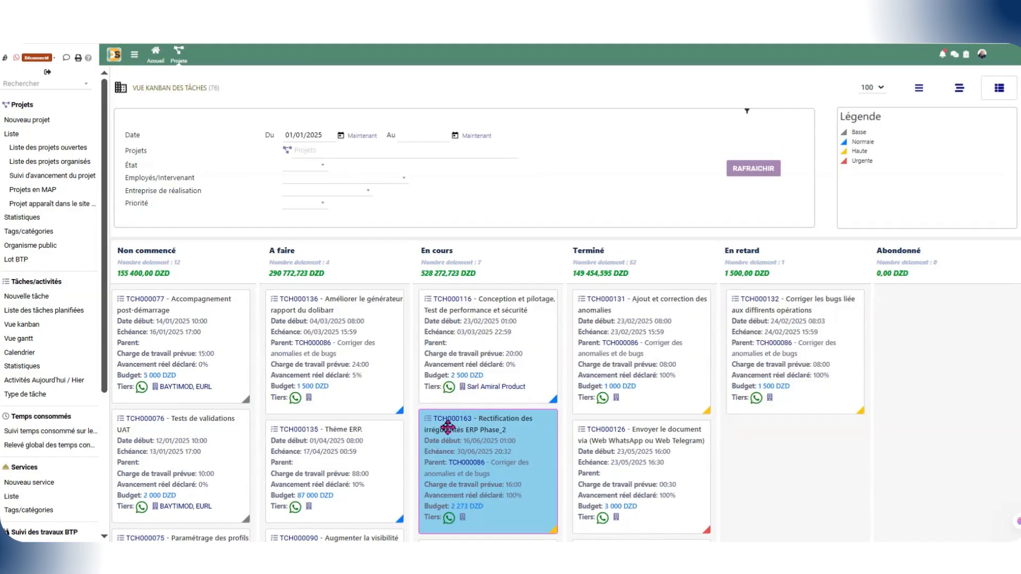
drag(448, 427, 647, 430)
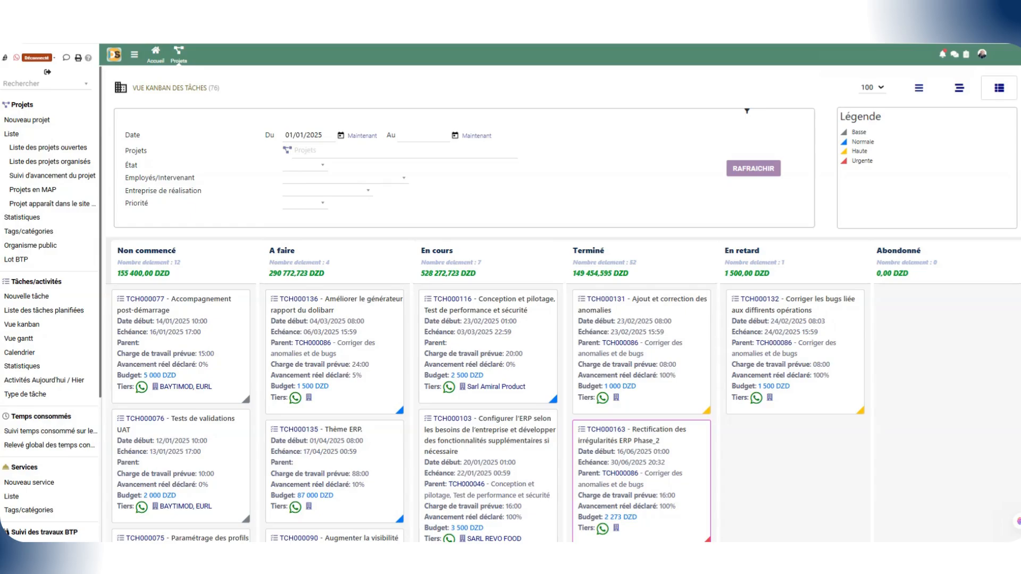
Step: Open task TCH000163 from the task list and examine its label, status and description
click(460, 13)
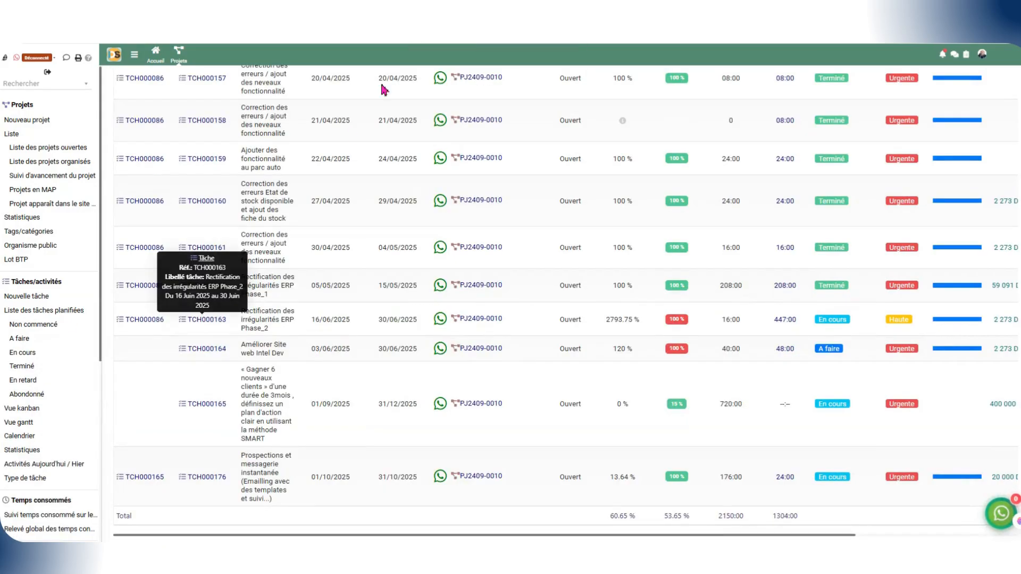
click(207, 320)
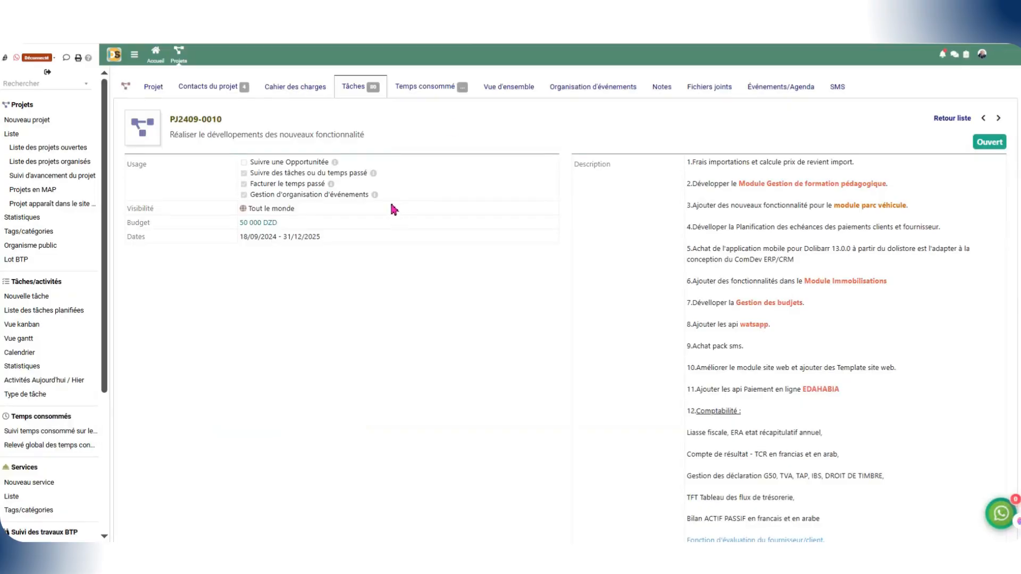
scroll(292, 365, down, 10)
drag(321, 376, 185, 369)
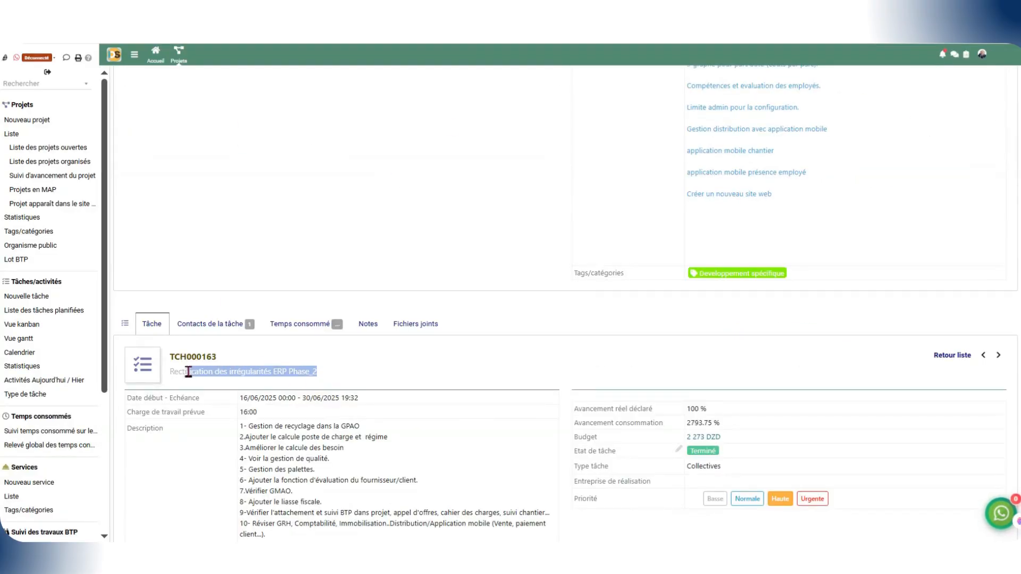
click(365, 388)
scroll(364, 390, down, 3)
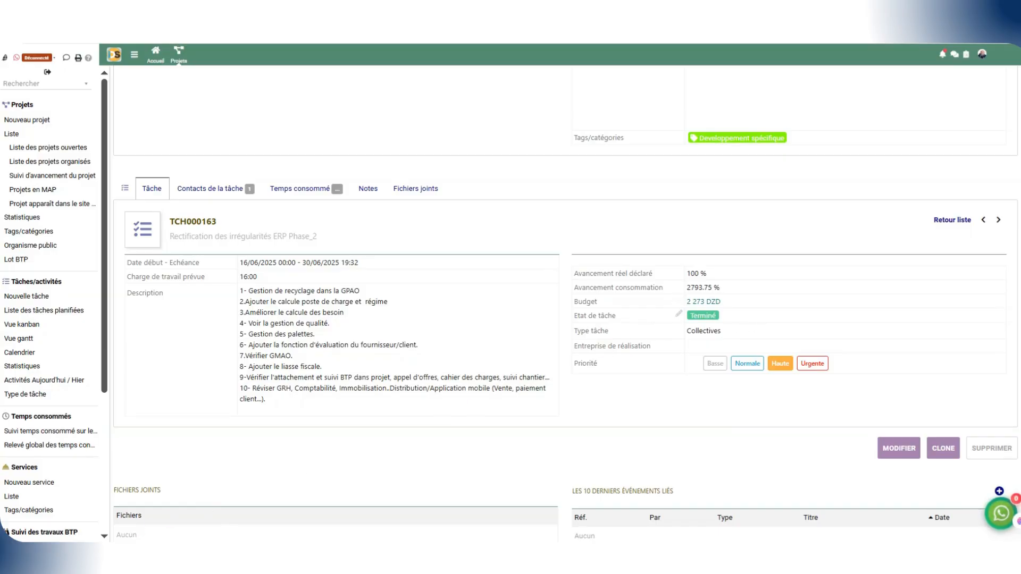
drag(638, 452, 492, 336)
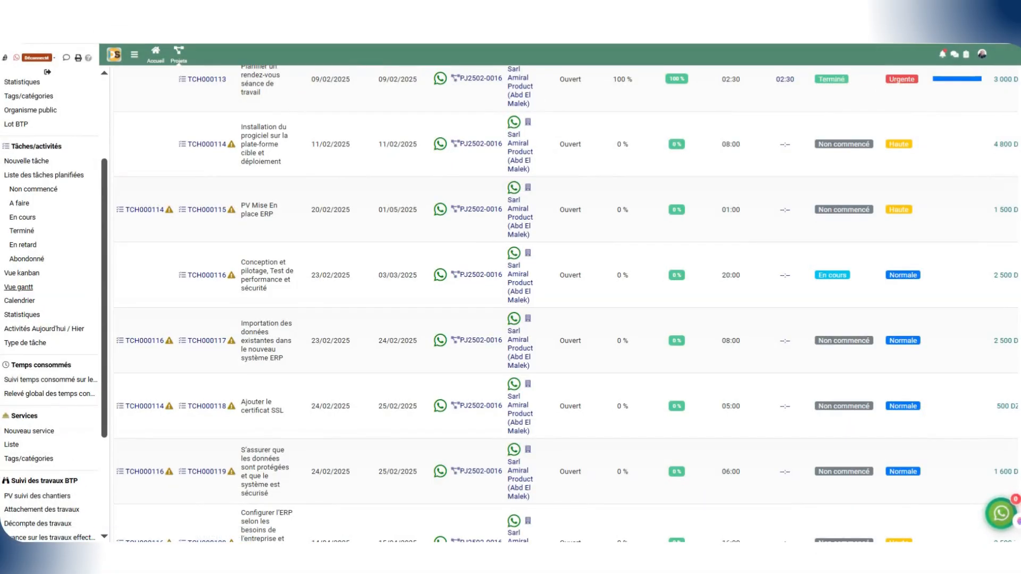
Step: Open the Gantt view of the tasks, then collapse and expand project PJ2411-0013
click(19, 287)
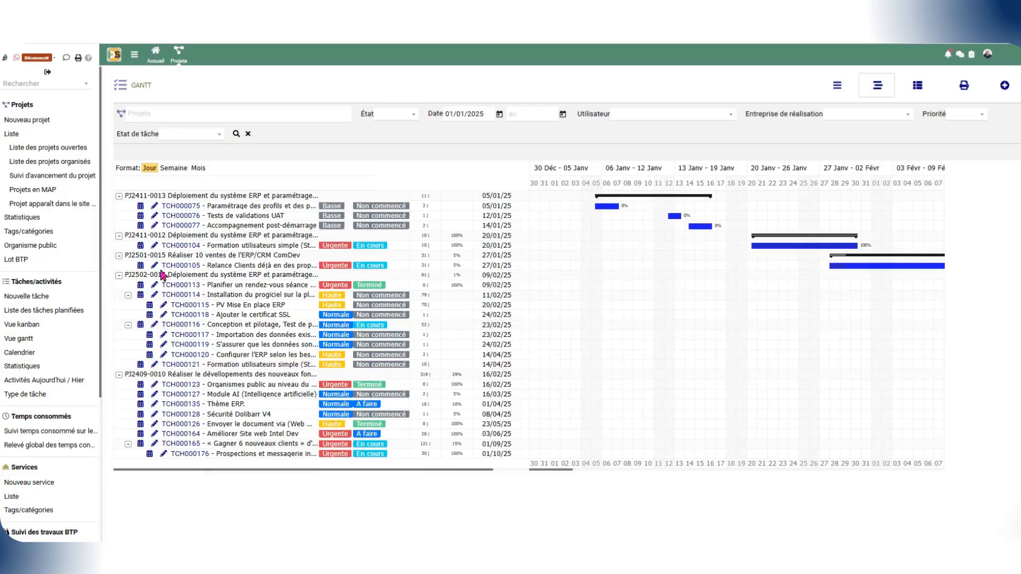
click(119, 196)
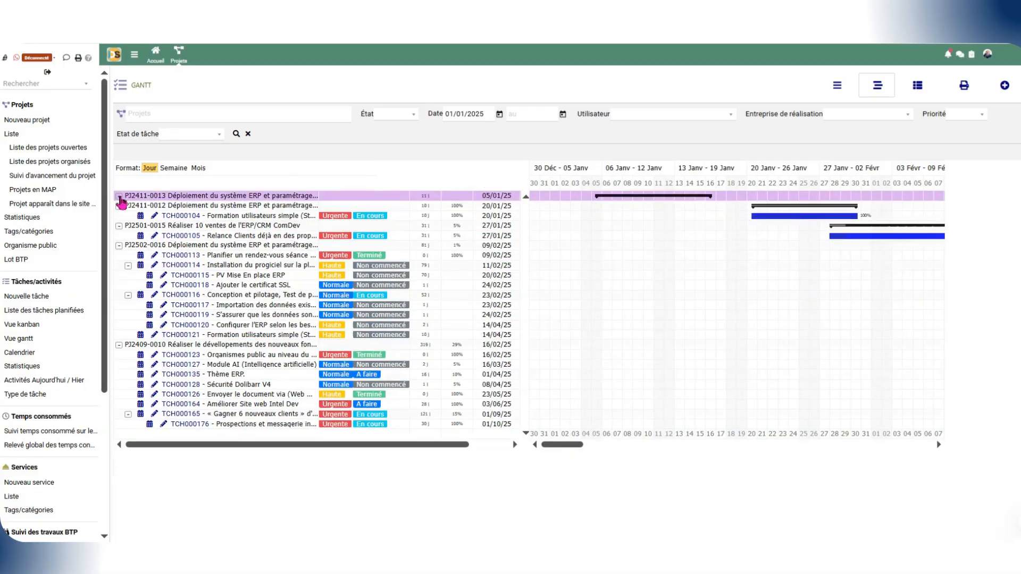
click(120, 197)
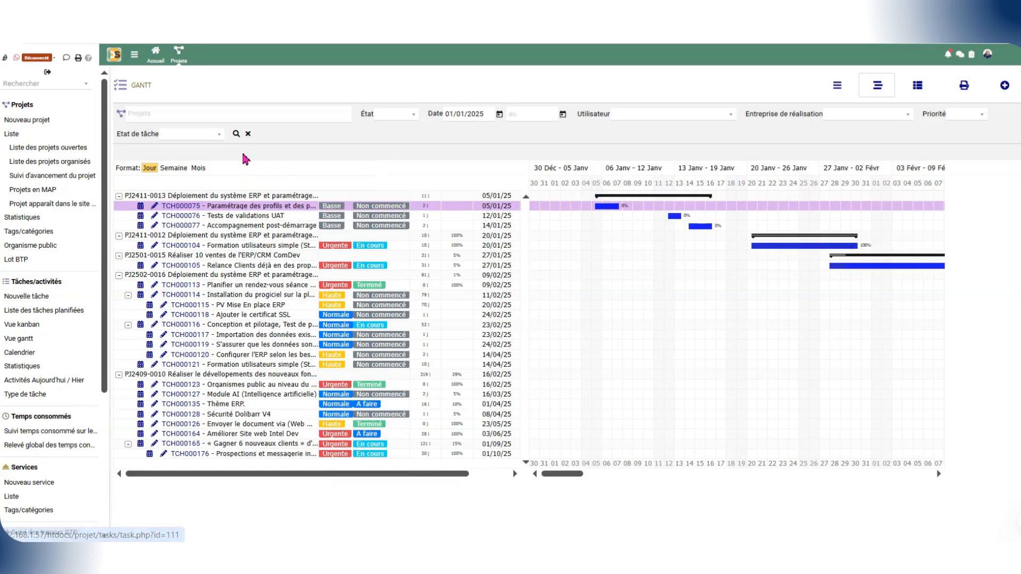
Step: Choose projects PJ2411-0012 and PJ2502-0016 in the Gantt project filter and review the state filter options
click(314, 114)
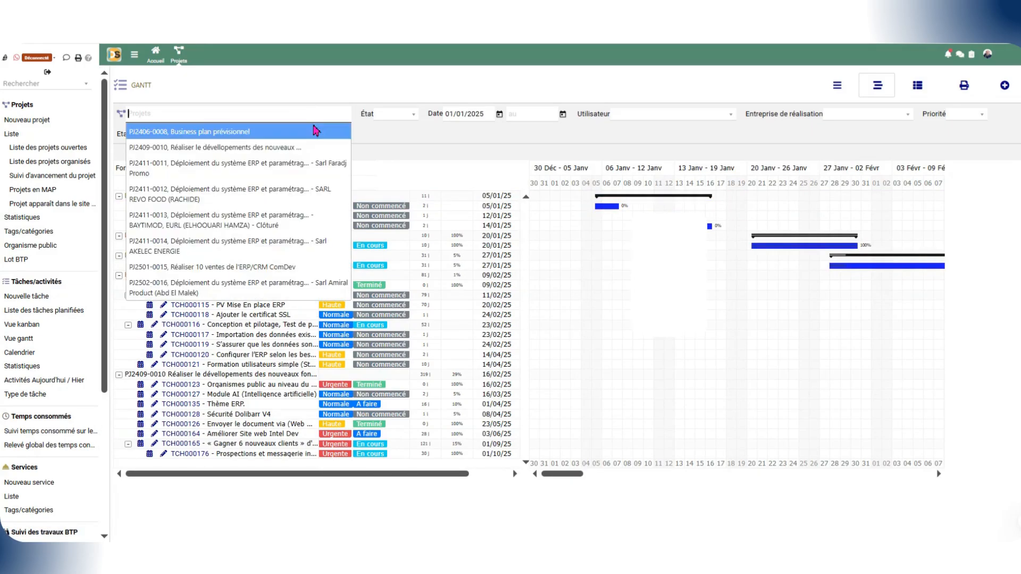
click(251, 199)
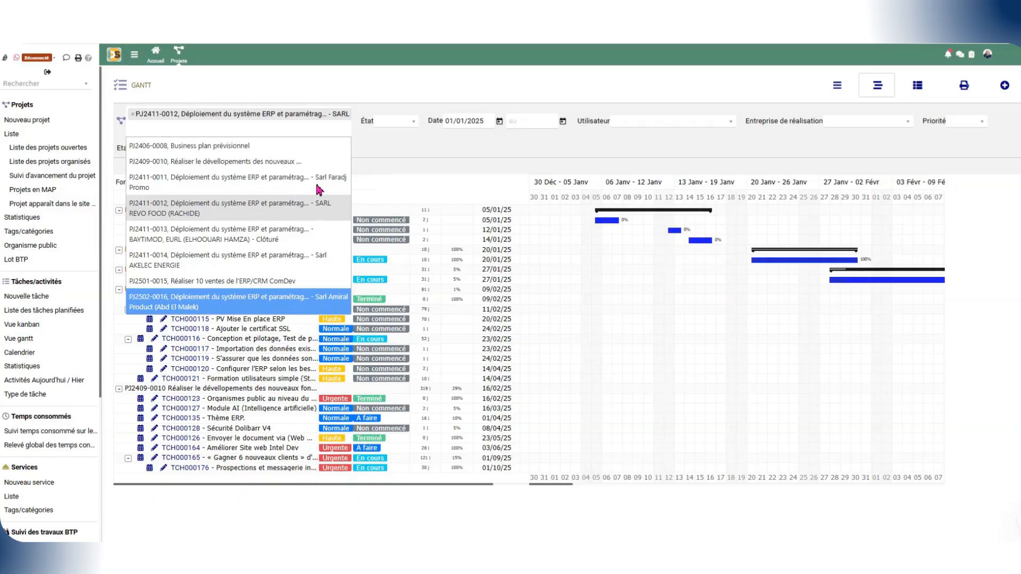
key(Return)
click(393, 130)
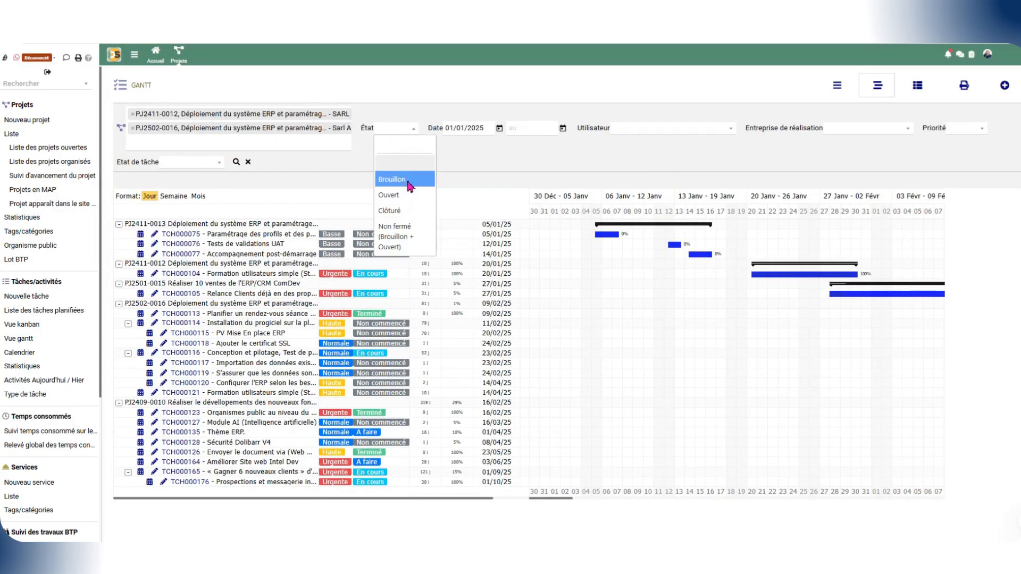
click(466, 132)
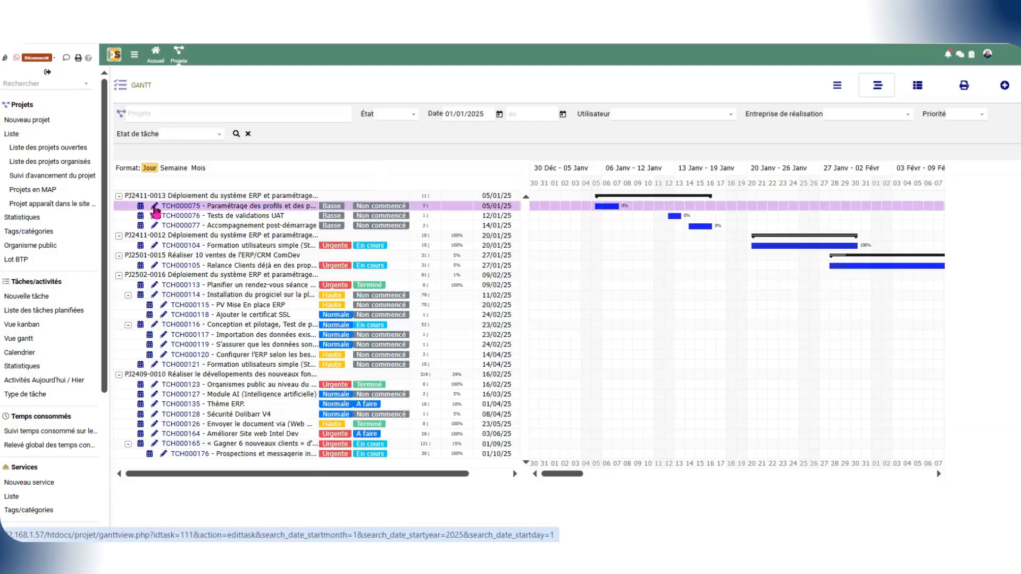
Step: Open task TCH000075 for editing from the Gantt and review its state, priority and declared progress options
click(154, 208)
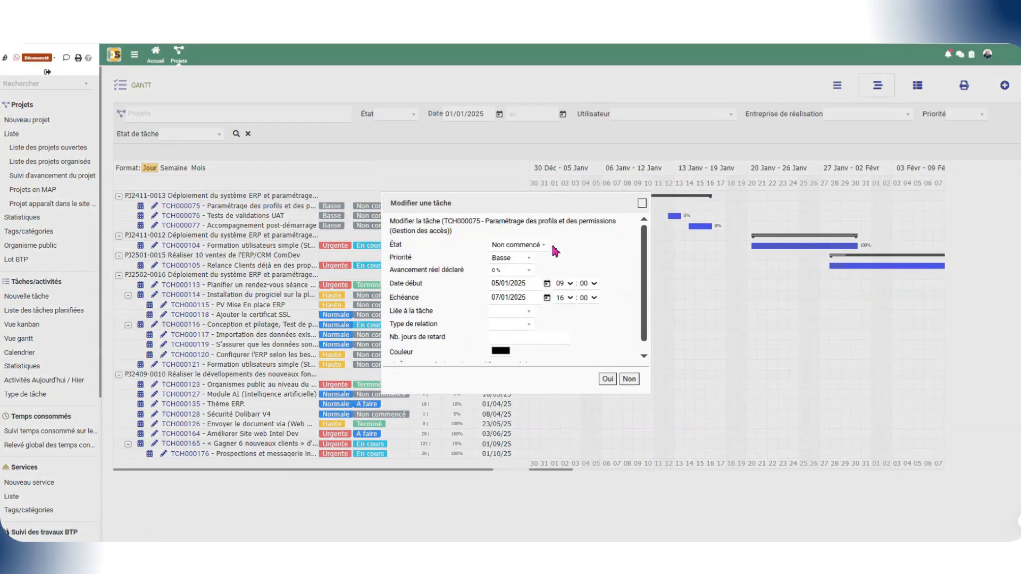
click(533, 245)
click(533, 248)
click(530, 258)
click(530, 261)
click(530, 270)
click(531, 270)
Step: Review the linked-task and relation-type options for TCH000075 and try a red colour with RGB 240, 20, 20
click(532, 313)
click(531, 314)
click(532, 325)
click(532, 327)
scroll(610, 321, down, 1)
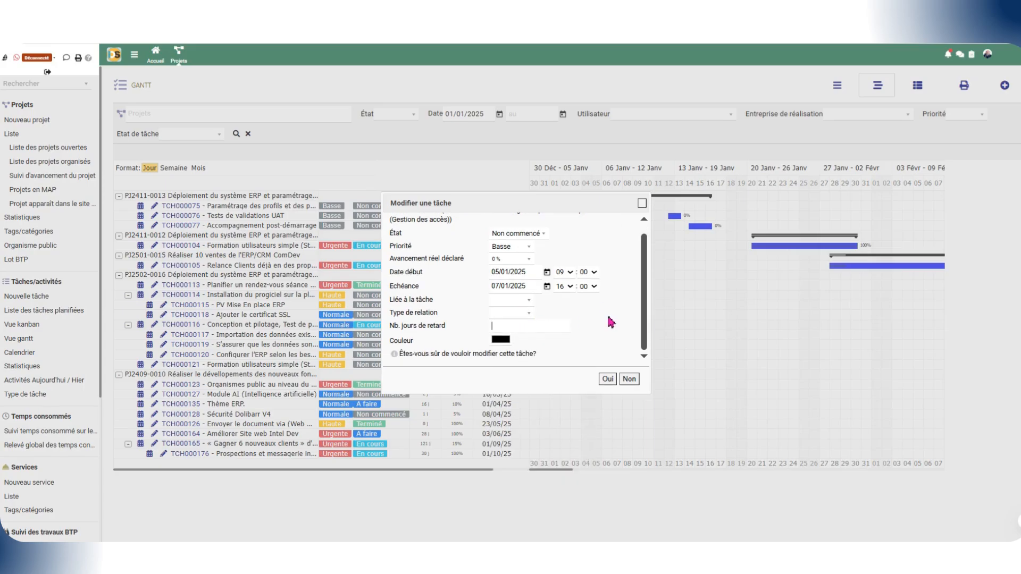
click(524, 315)
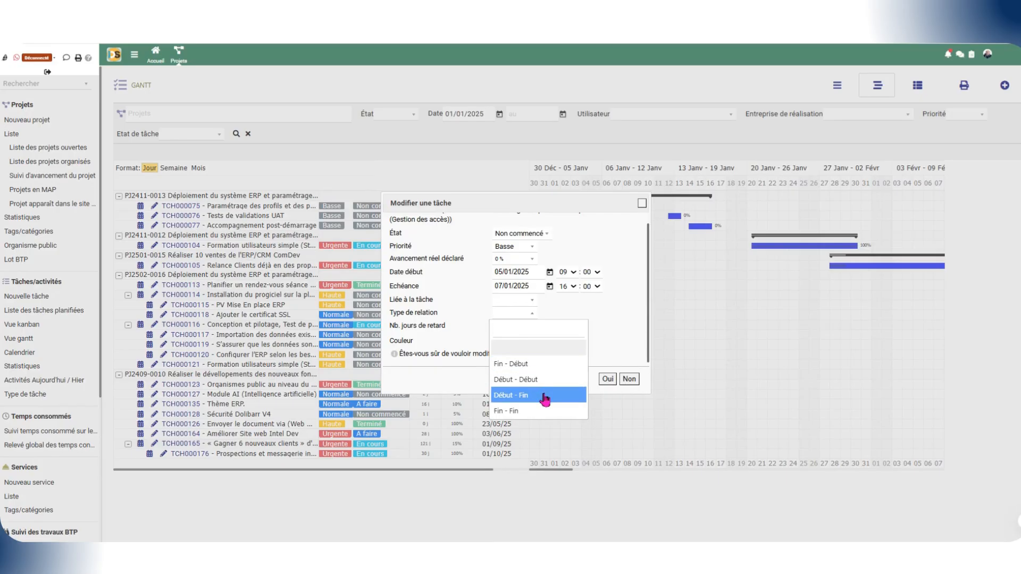
click(622, 338)
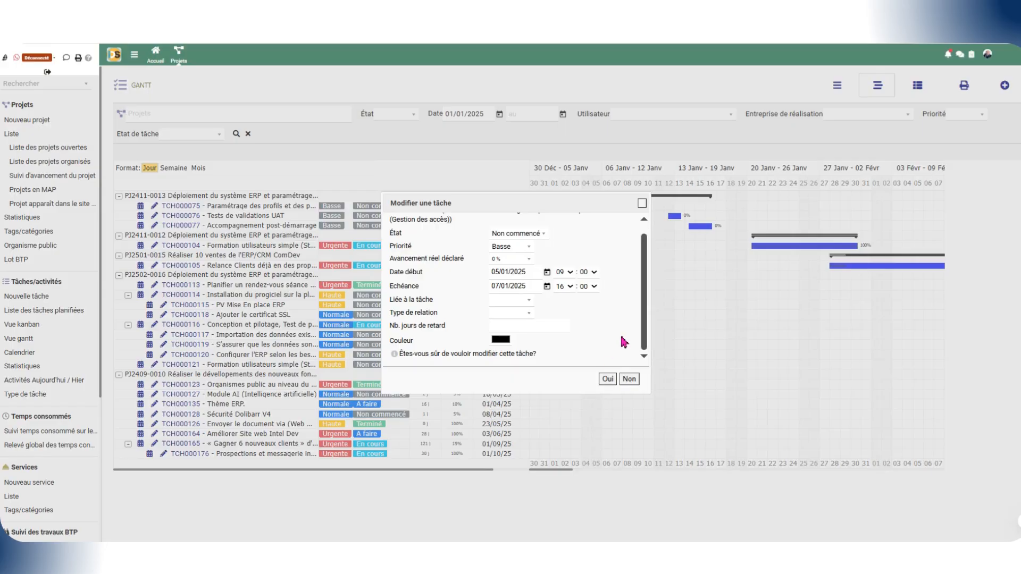
click(503, 342)
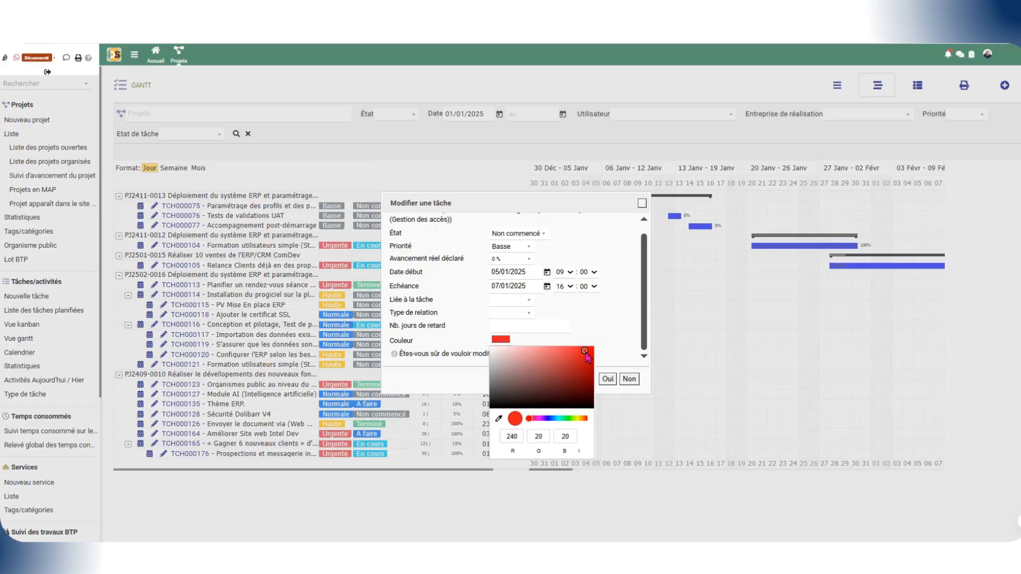
click(611, 329)
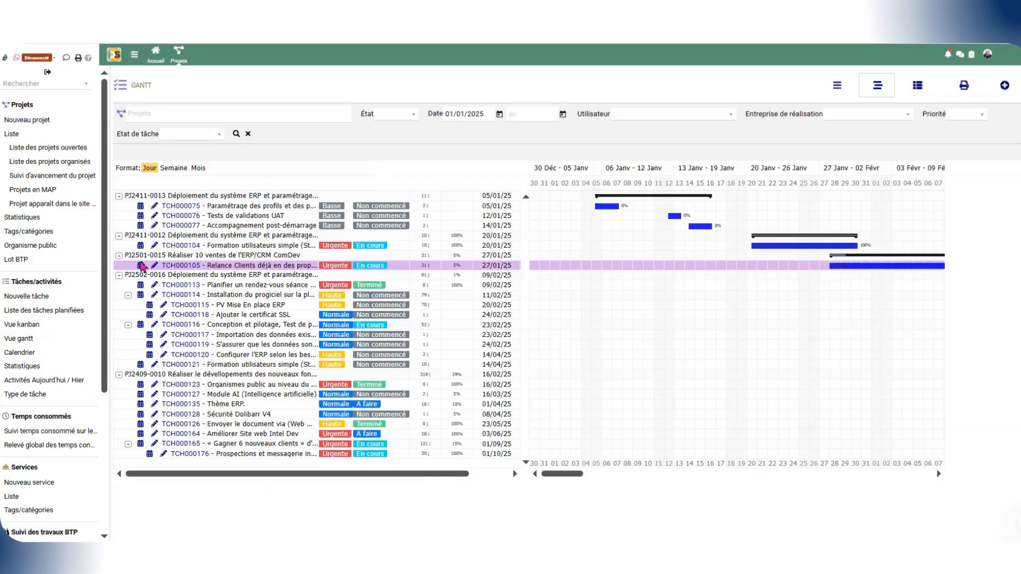
Step: Start a new event for task TCH000104 from the Gantt, review the type options, and label it "formation module projet"
click(141, 248)
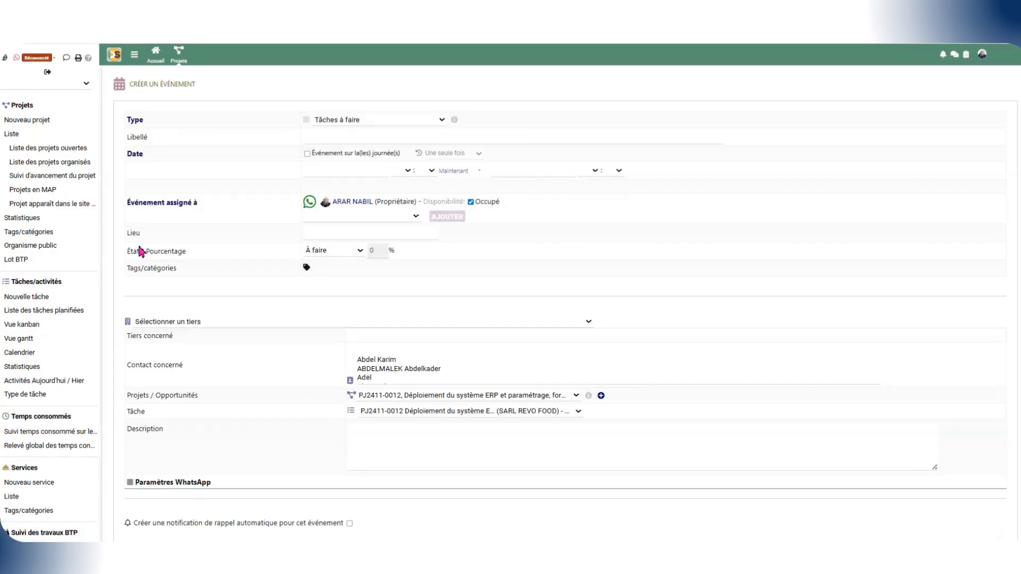
click(378, 124)
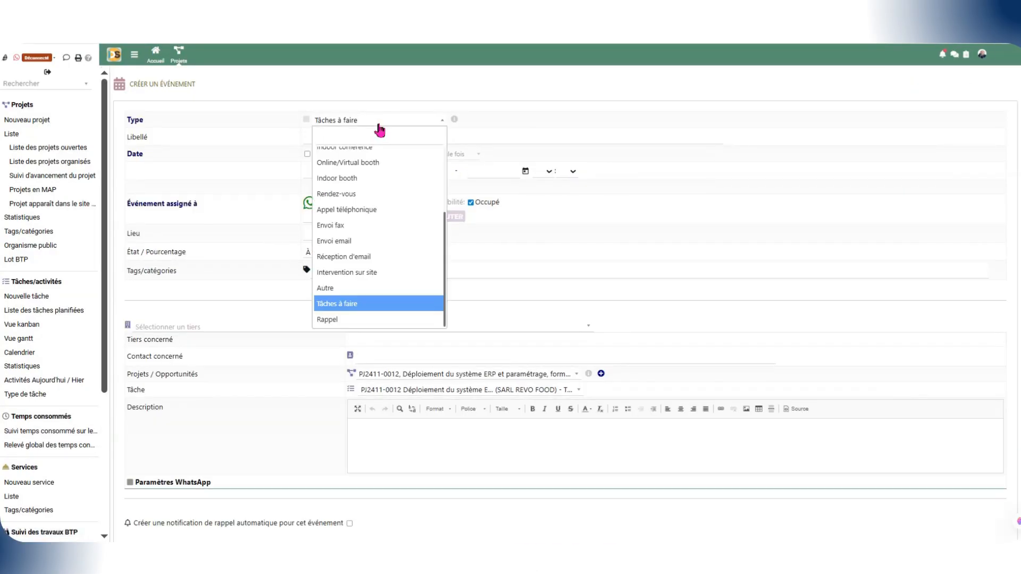
click(378, 126)
click(376, 139)
text(formation module projet)
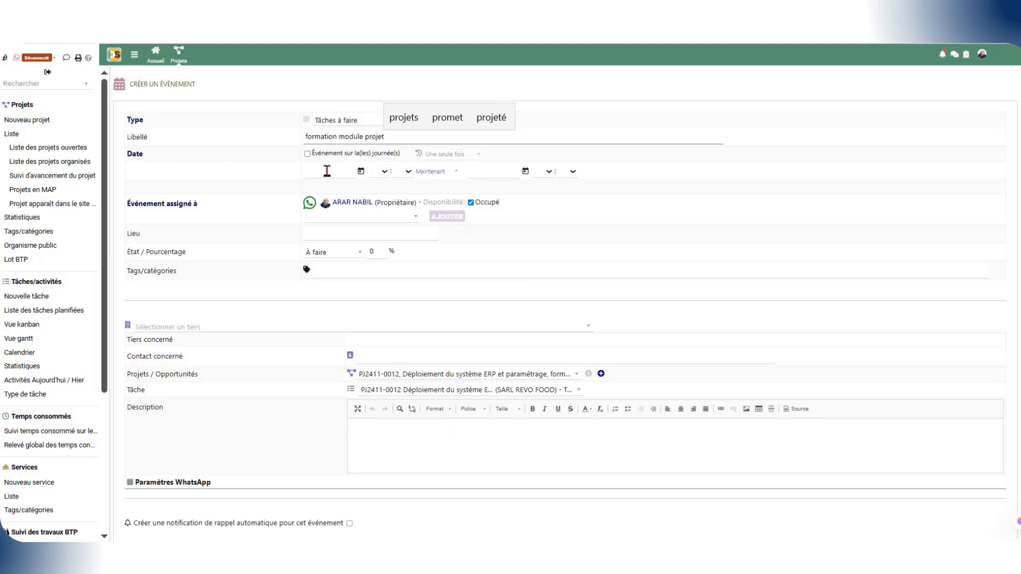
Step: Set the event's start to 04/11/2025 at 10:00
click(327, 171)
click(307, 154)
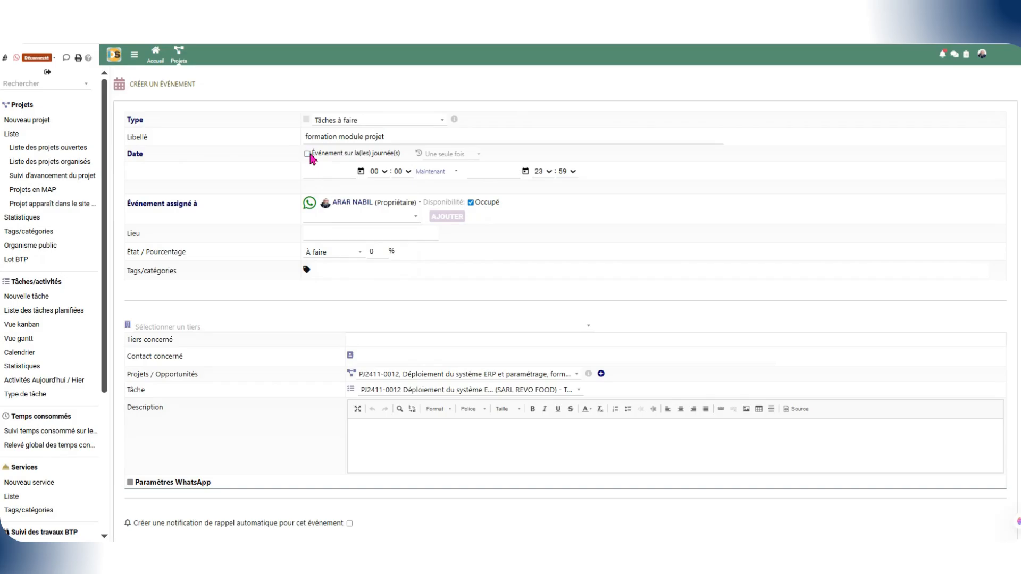
click(322, 172)
click(360, 172)
click(330, 237)
click(385, 171)
click(378, 367)
Step: Set the event's end to 04/11/2025 at 15:59
click(485, 172)
click(526, 171)
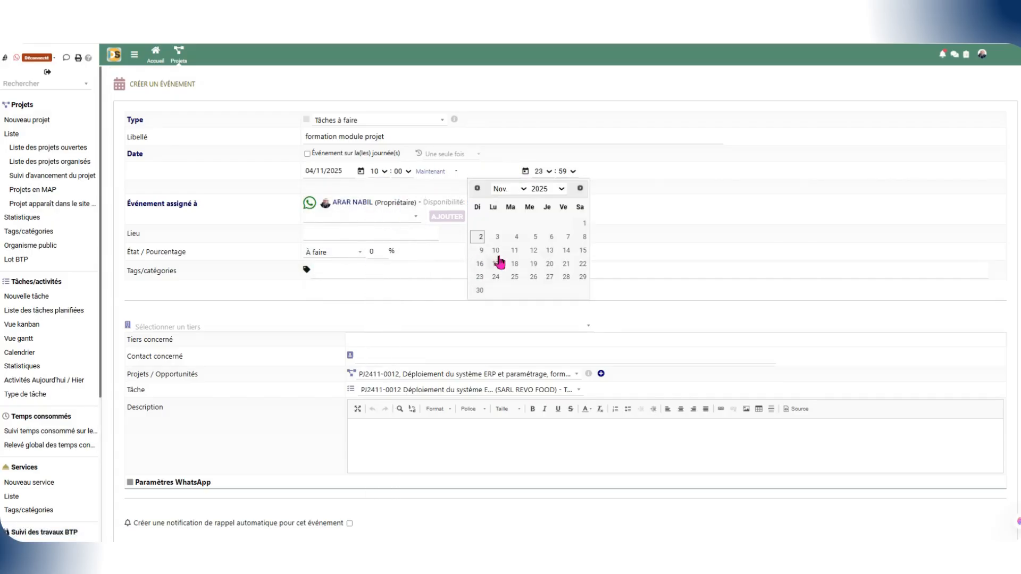
click(512, 240)
click(548, 171)
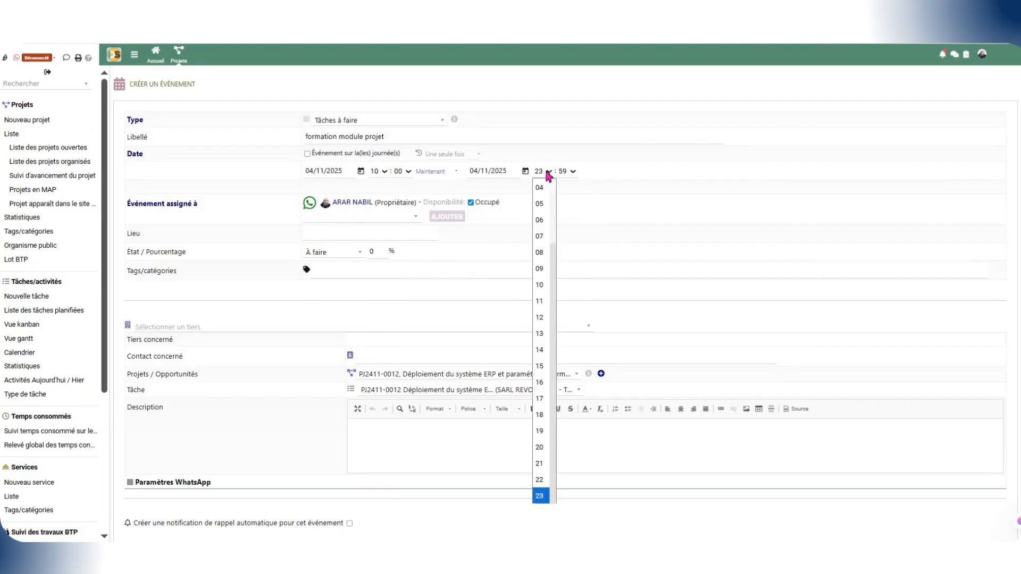
click(539, 382)
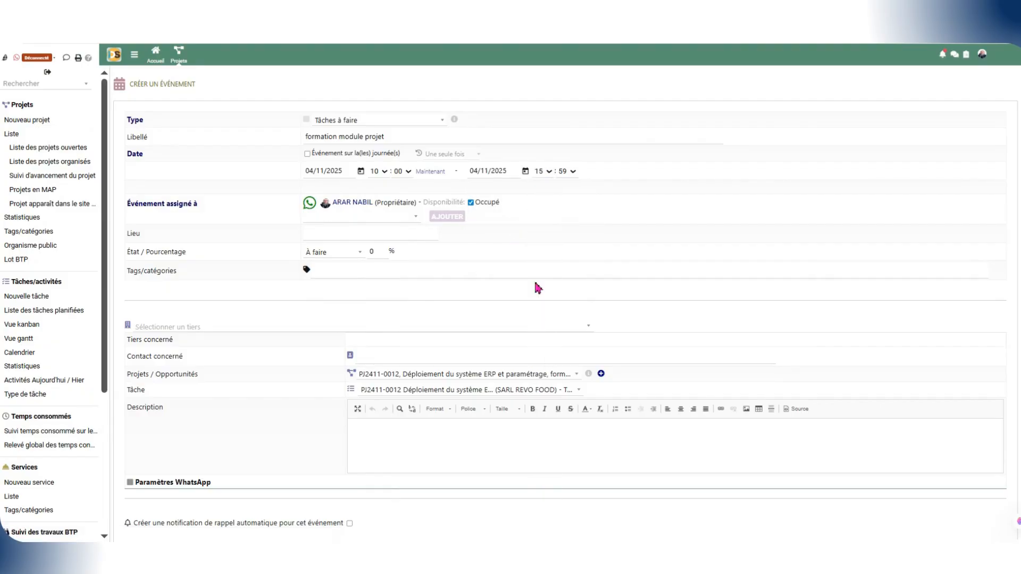
click(571, 174)
click(616, 180)
Step: Select the event owner in the assignee list, and set the location to ALGER with the state À faire
click(393, 220)
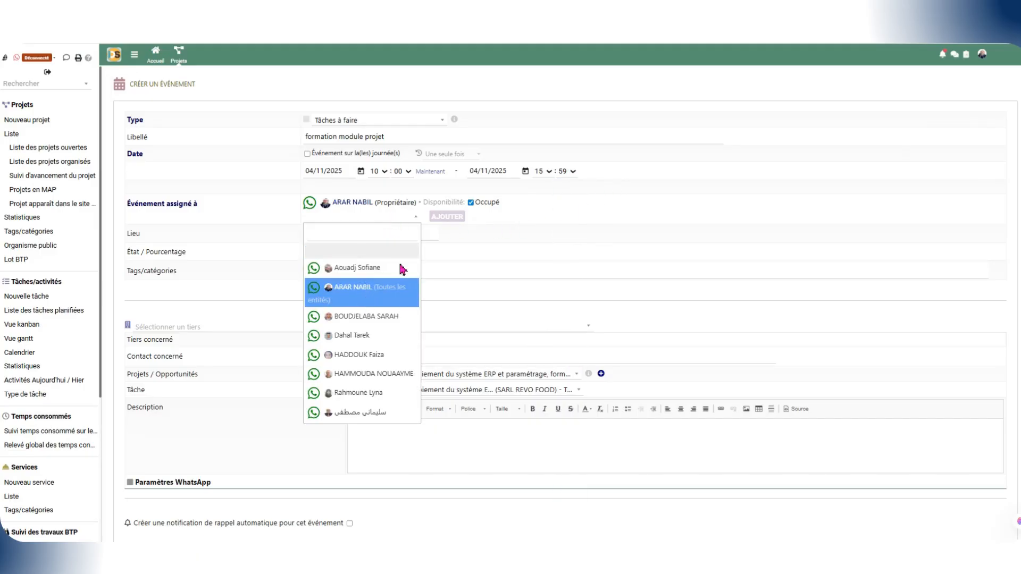
click(402, 271)
click(378, 236)
click(354, 259)
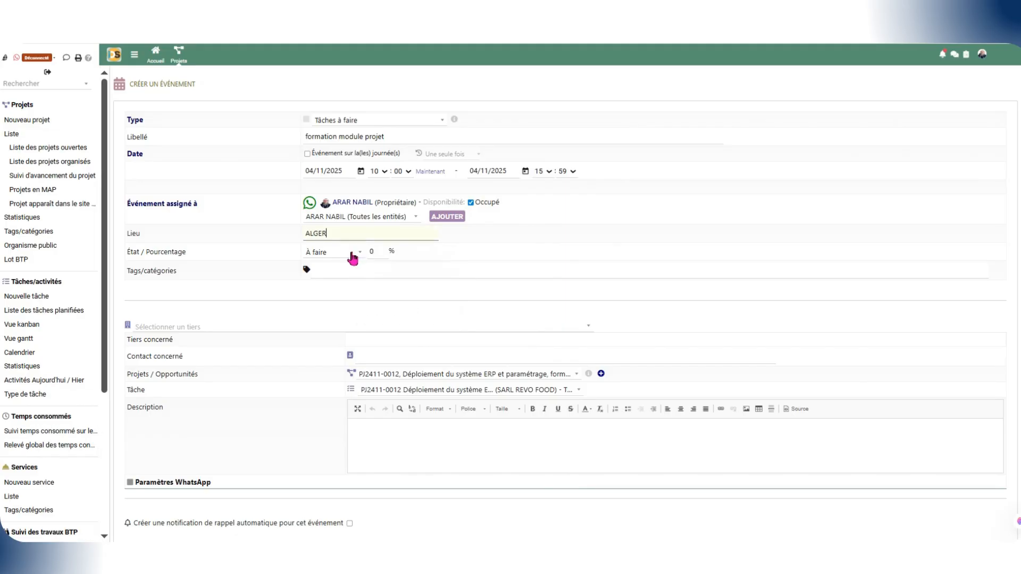
click(334, 255)
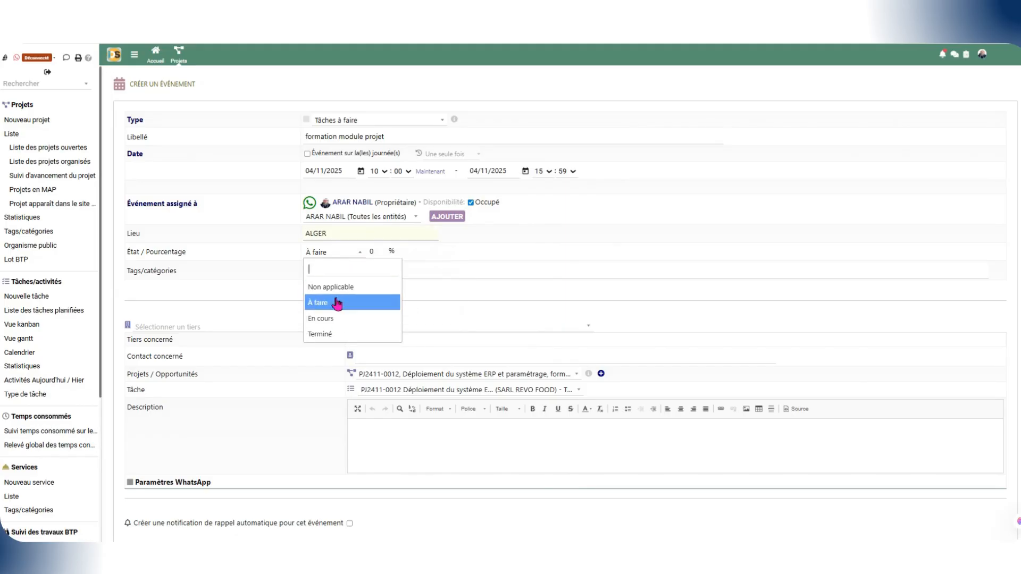
click(343, 303)
Step: Select the concerned contact for the event and review its linked project, task and description fields
scroll(384, 299, down, 1)
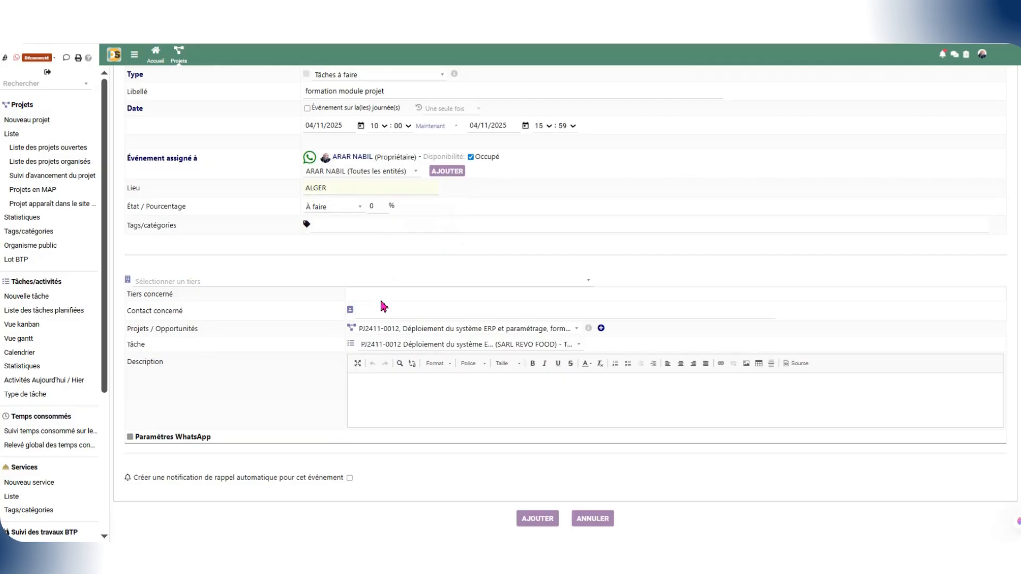
click(380, 311)
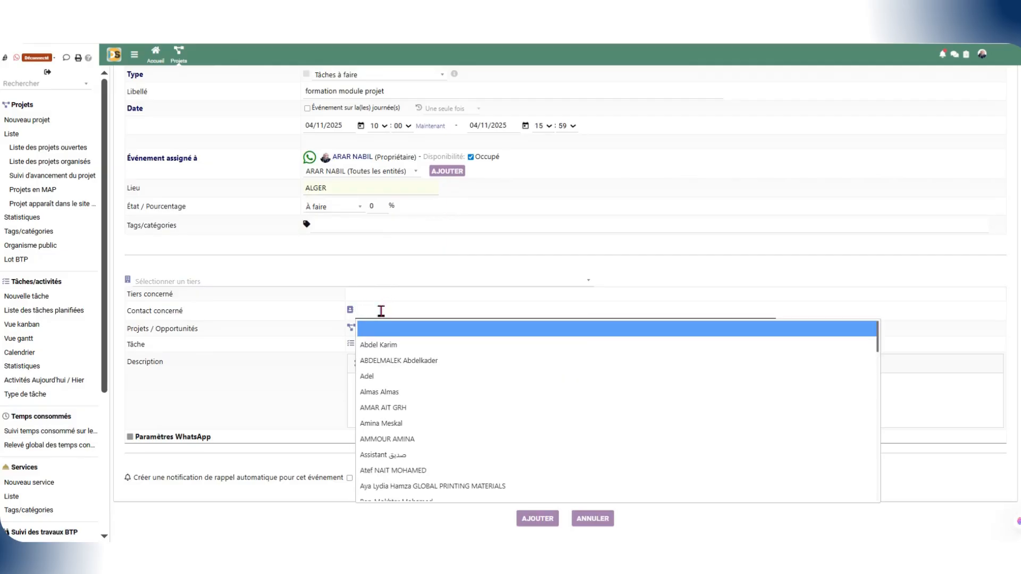
click(367, 376)
click(429, 329)
click(430, 329)
click(423, 346)
click(423, 346)
scroll(411, 390, down, 1)
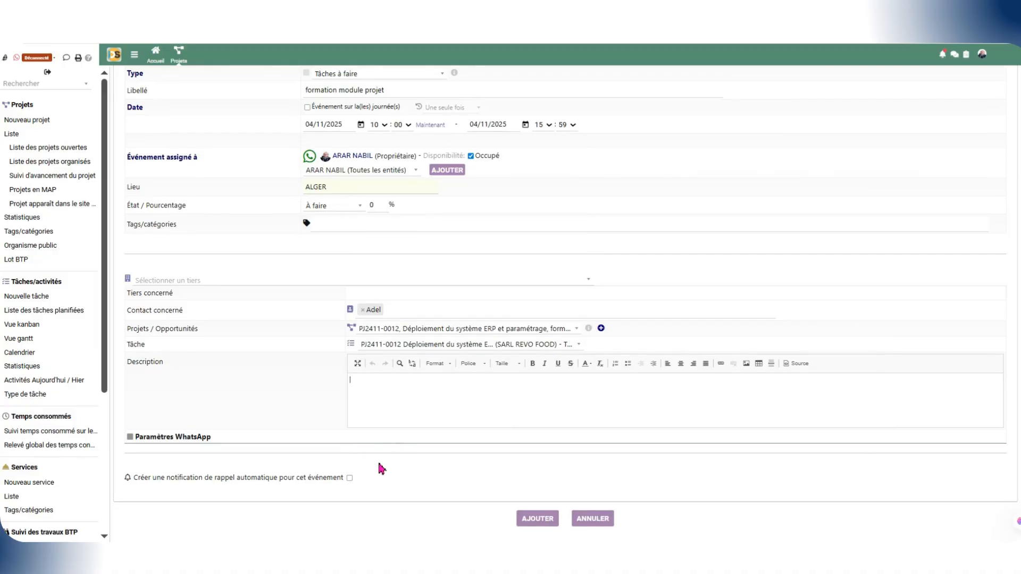
Step: Enable an automatic reminder 15 minutes before the event with Notification par Popup navigateur, and add the event
click(349, 478)
scroll(407, 456, down, 1)
click(377, 470)
click(517, 493)
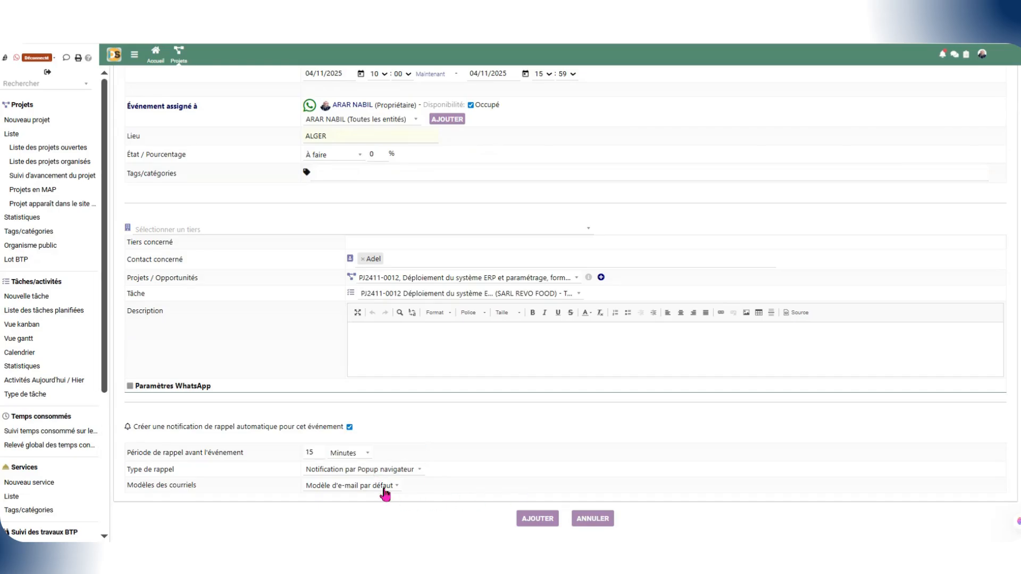
click(546, 522)
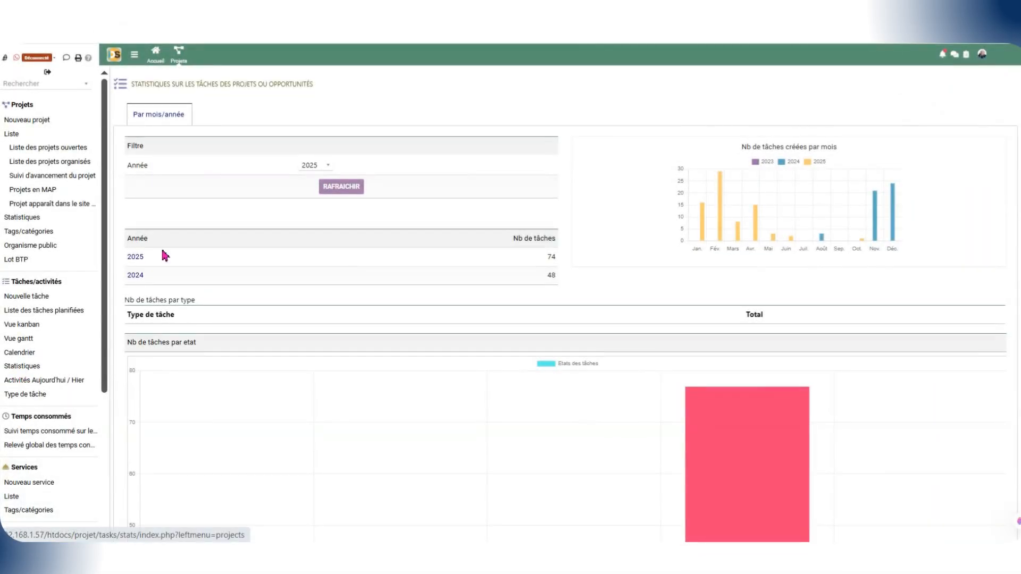
Step: Choose the year 2024 in the task statistics filter and examine the task charts
click(319, 166)
click(327, 217)
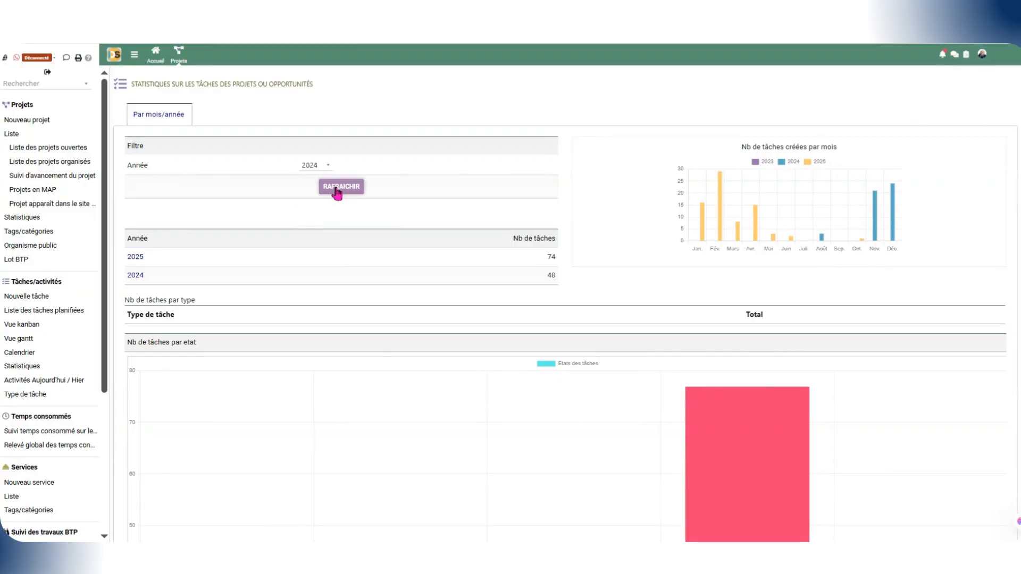
scroll(524, 390, down, 5)
scroll(524, 391, up, 5)
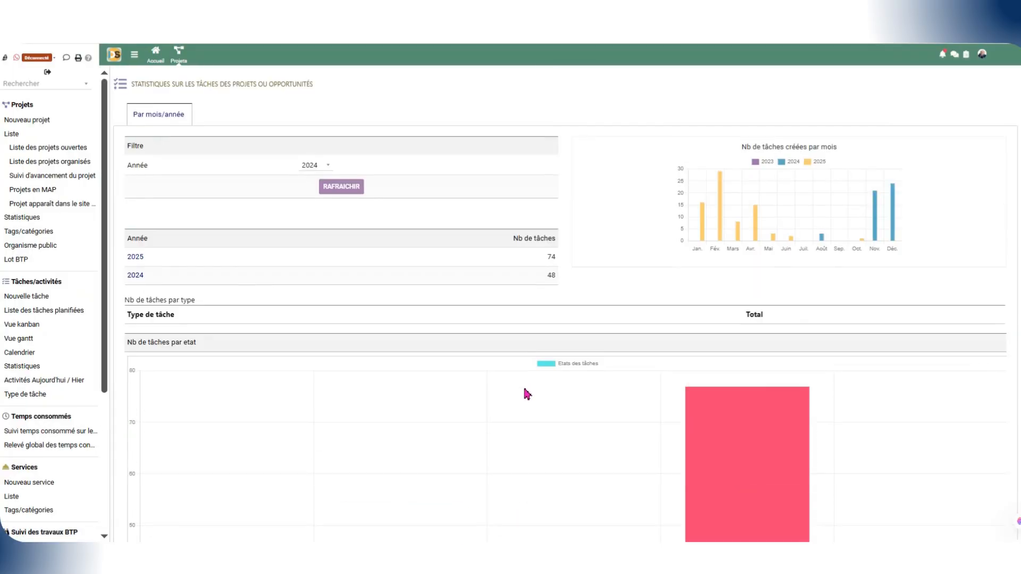
Step: View the project activities for today and yesterday, and look through the list of task types
click(39, 381)
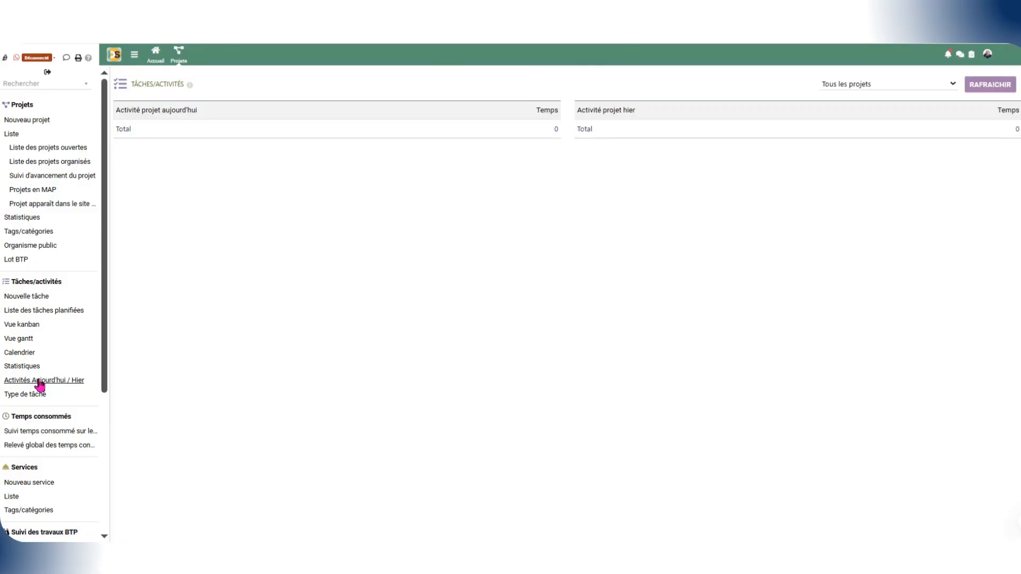
click(27, 394)
scroll(610, 342, down, 6)
scroll(611, 342, up, 6)
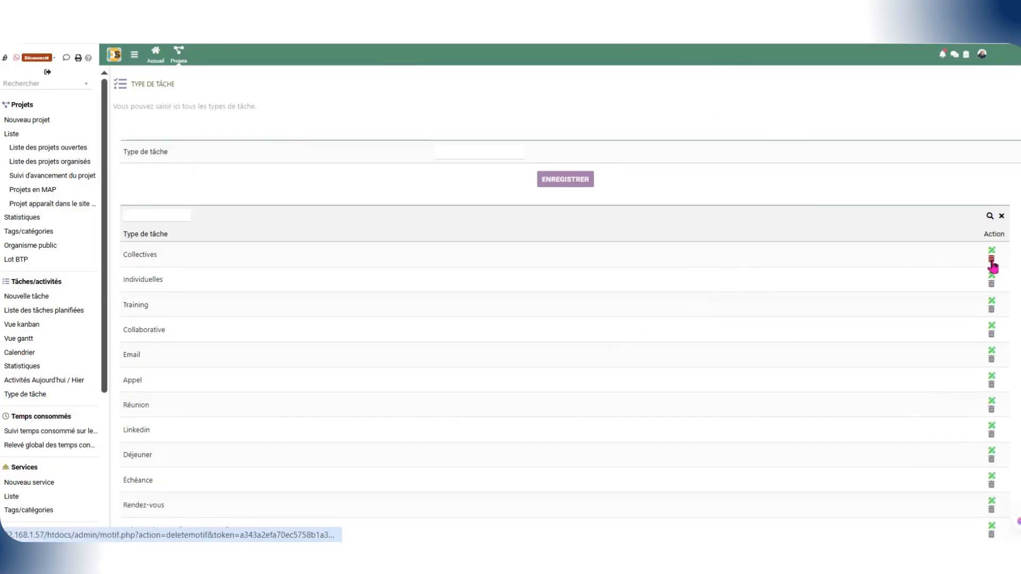